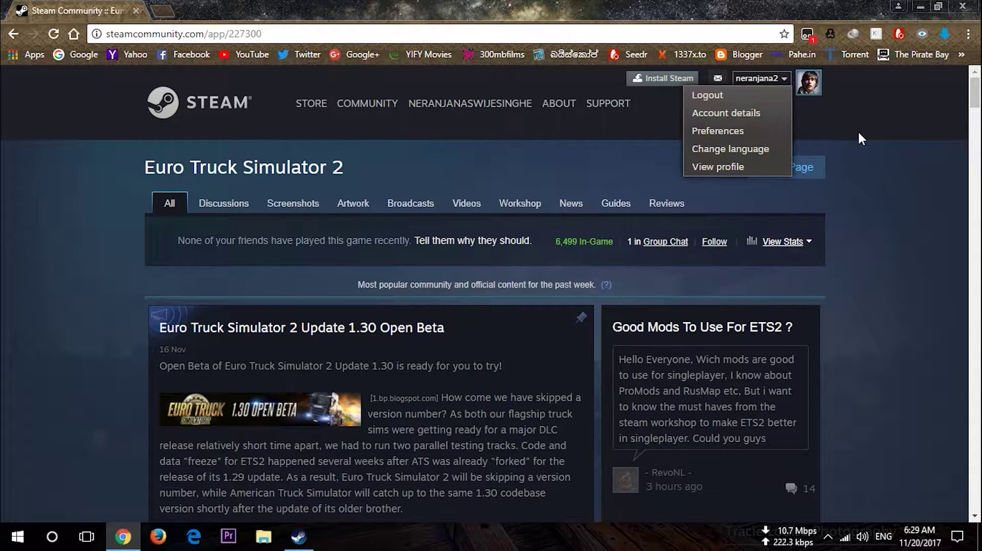
Scroll down through the past week's popular posts on the Euro Truck Simulator 2 hub
{"action": "scroll", "coordinate": [848, 171], "scroll_direction": "down", "scroll_amount": 10}
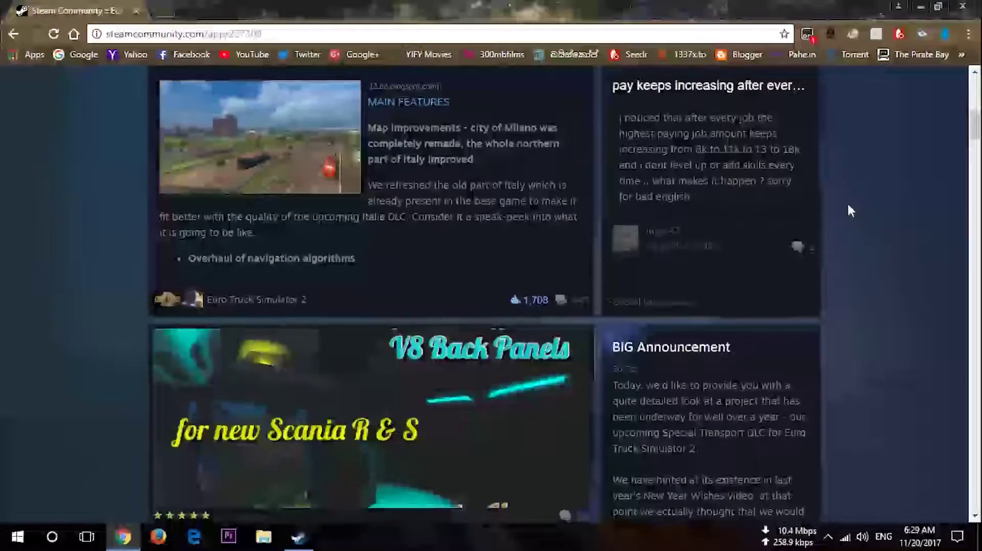
{"action": "scroll", "coordinate": [847, 207], "scroll_direction": "down", "scroll_amount": 5}
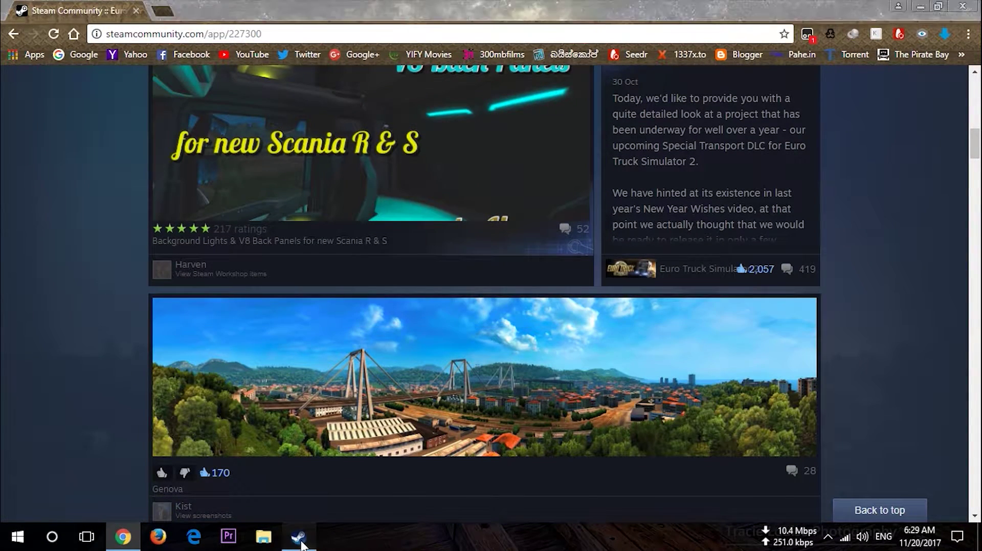
{"action": "left_click", "coordinate": [298, 537]}
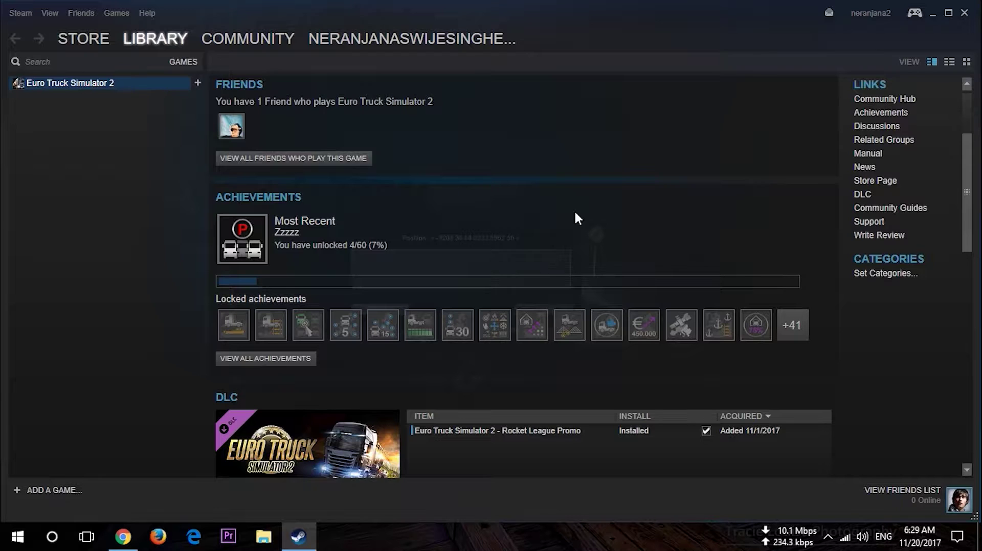
{"action": "scroll", "coordinate": [575, 218], "scroll_direction": "up", "scroll_amount": 3}
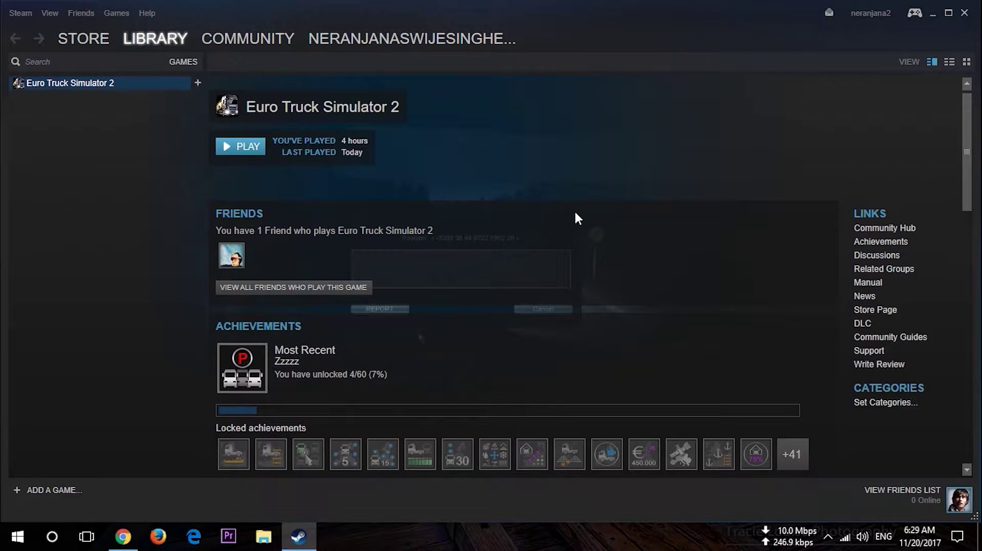
{"action": "left_click", "coordinate": [937, 14]}
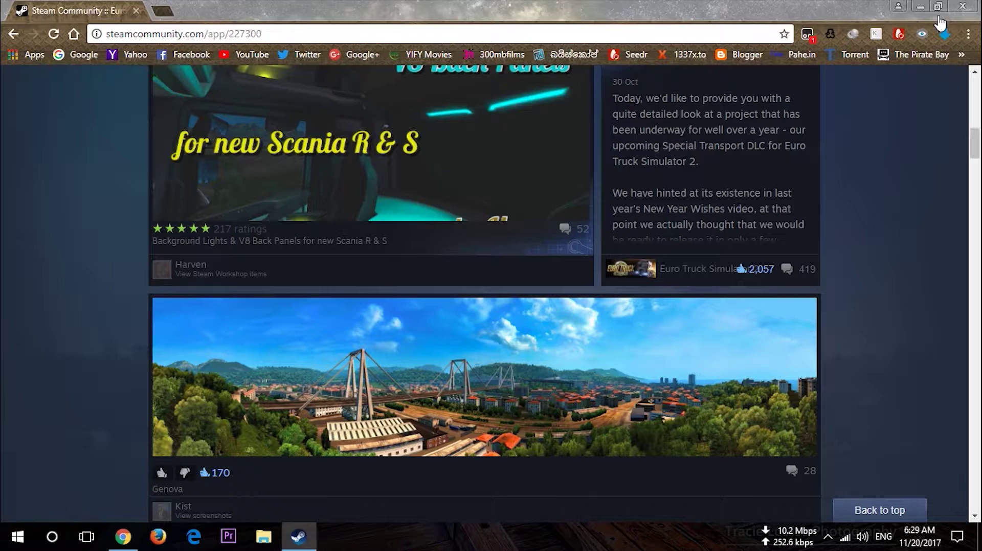
Open the Euro Truck Simulator 2 Discussions forum from the community hub
{"action": "scroll", "coordinate": [845, 240], "scroll_direction": "down", "scroll_amount": 3}
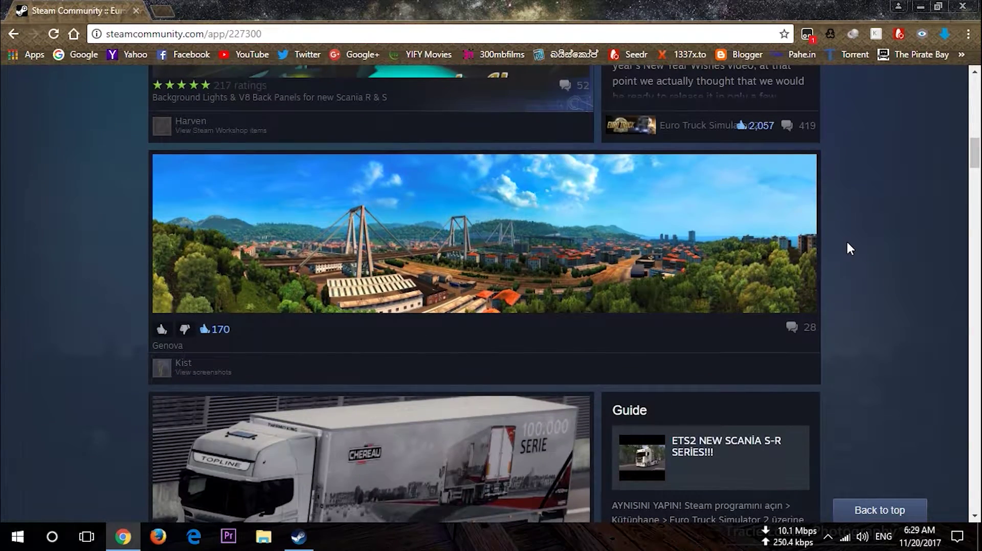
{"action": "scroll", "coordinate": [846, 240], "scroll_direction": "up", "scroll_amount": 10}
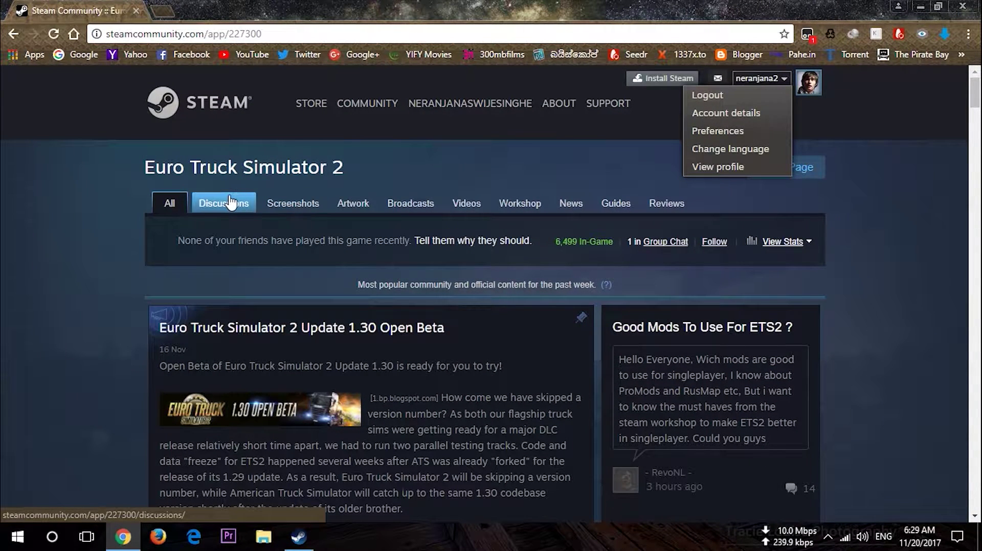
{"action": "left_click", "coordinate": [251, 206]}
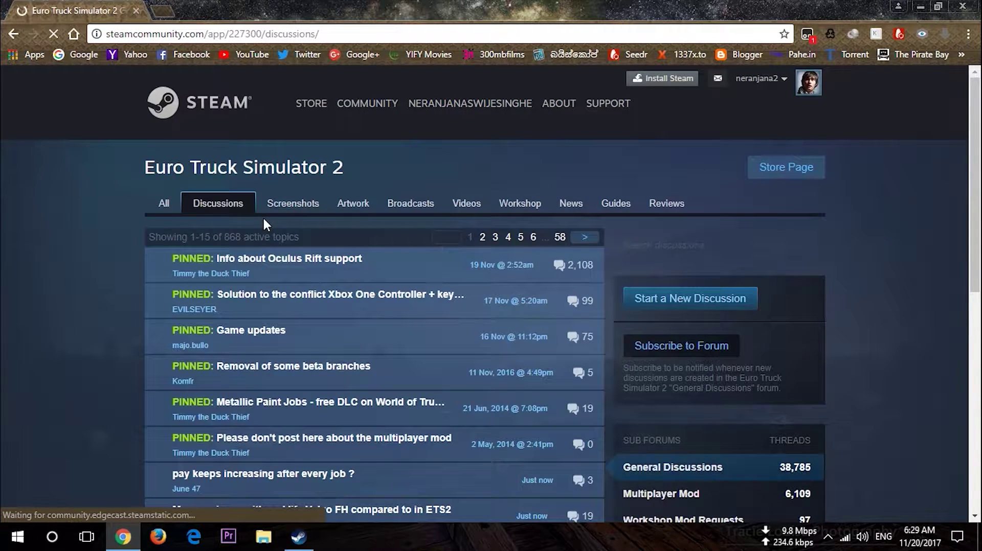
Scroll through the 868 discussion topics, then return to the pinned threads at the top
{"action": "scroll", "coordinate": [263, 224], "scroll_direction": "down", "scroll_amount": 3}
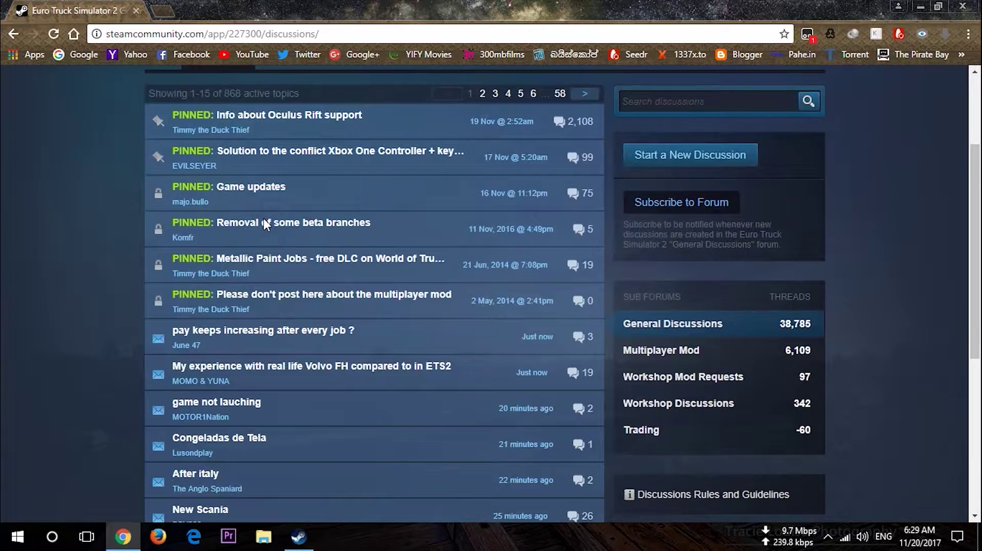
{"action": "scroll", "coordinate": [264, 224], "scroll_direction": "up", "scroll_amount": 3}
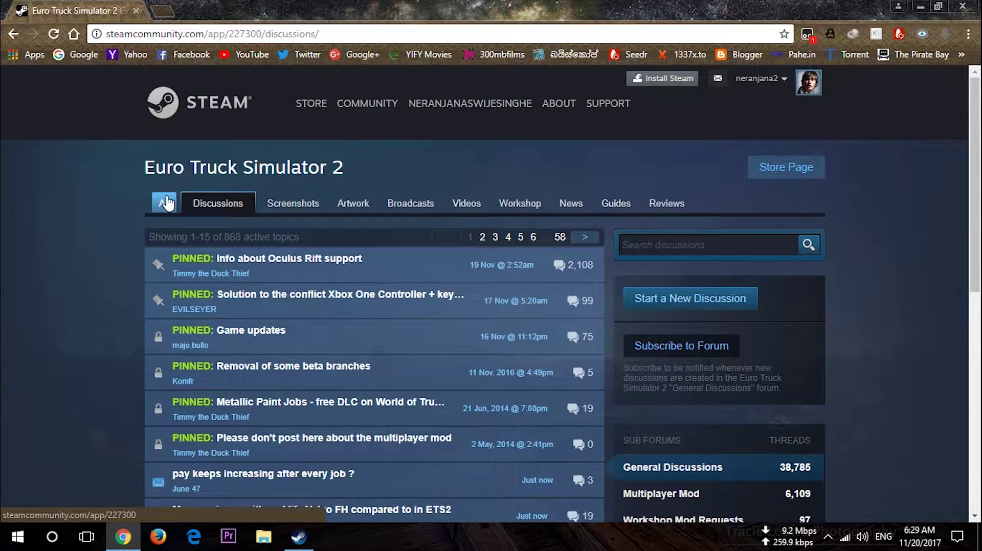
{"action": "scroll", "coordinate": [166, 198], "scroll_direction": "down", "scroll_amount": 3}
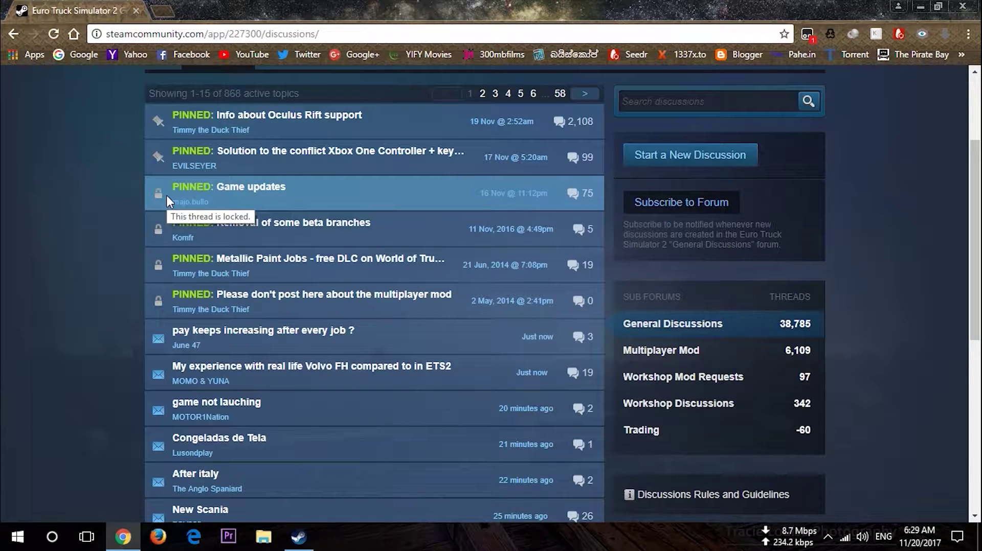
{"action": "scroll", "coordinate": [167, 195], "scroll_direction": "down", "scroll_amount": 5}
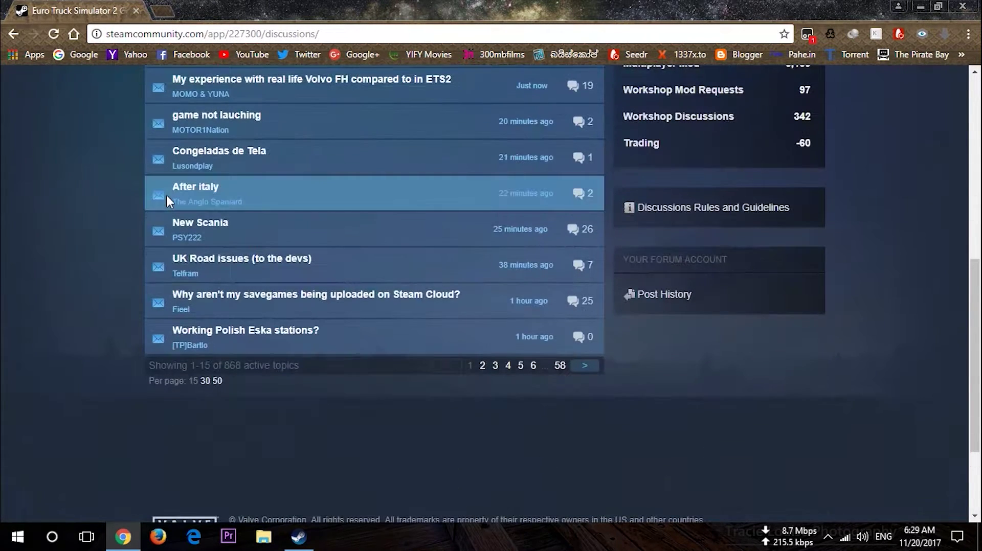
{"action": "scroll", "coordinate": [167, 198], "scroll_direction": "up", "scroll_amount": 5}
{"action": "scroll", "coordinate": [167, 199], "scroll_direction": "up", "scroll_amount": 3}
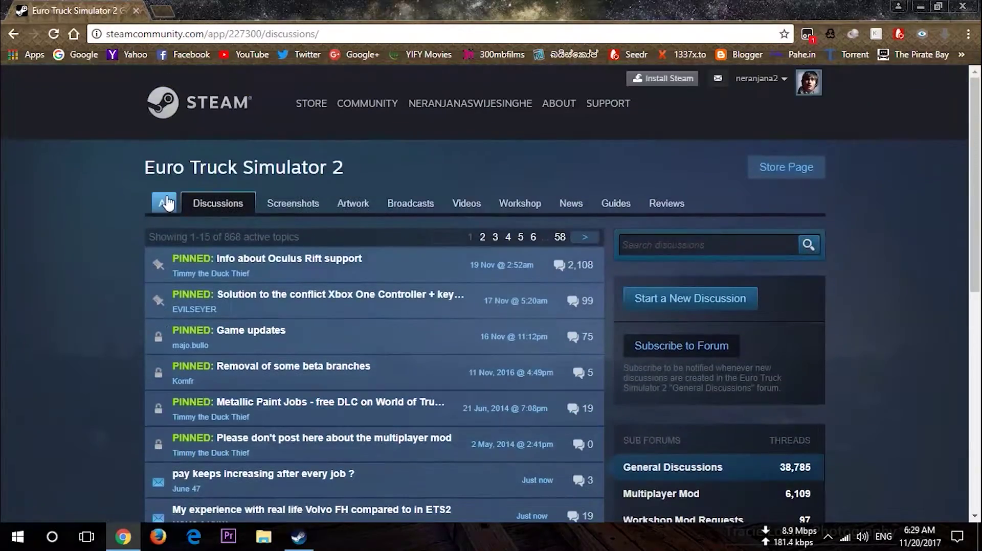
Minimize Chrome, look over Steam's Euro Truck Simulator 2 library page, then minimize Steam too
{"action": "left_click", "coordinate": [923, 6]}
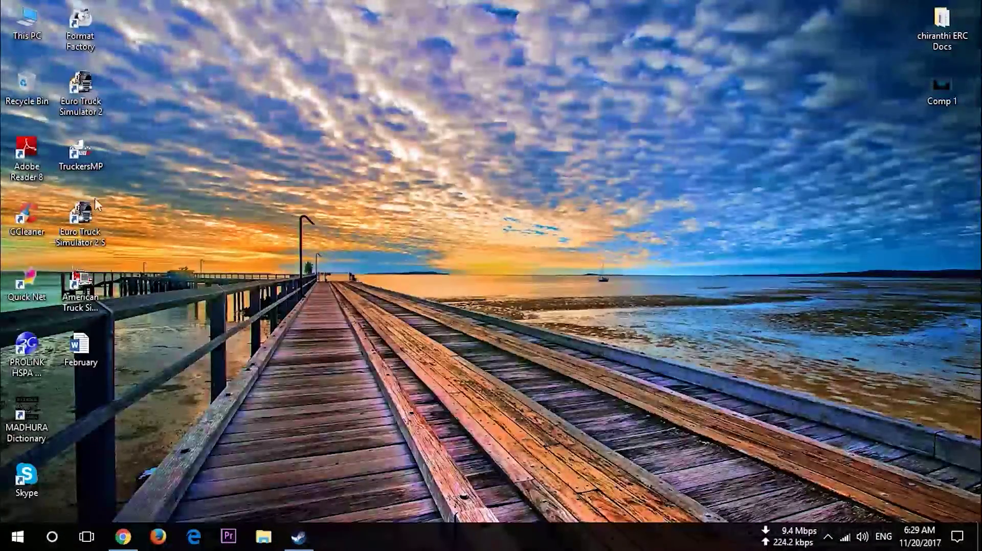
{"action": "left_click", "coordinate": [302, 534]}
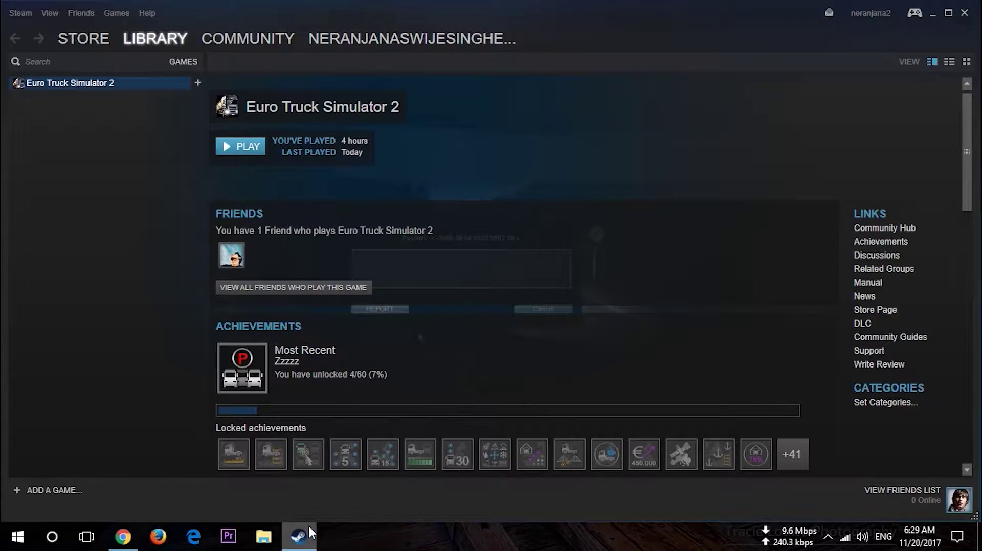
{"action": "scroll", "coordinate": [309, 208], "scroll_direction": "down", "scroll_amount": 2}
{"action": "scroll", "coordinate": [309, 207], "scroll_direction": "up", "scroll_amount": 2}
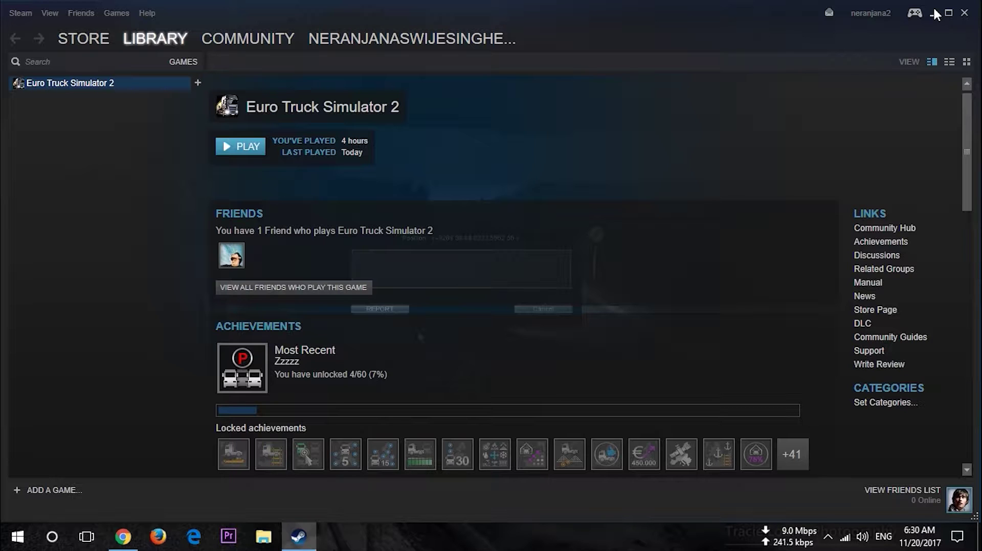
{"action": "left_click", "coordinate": [933, 14]}
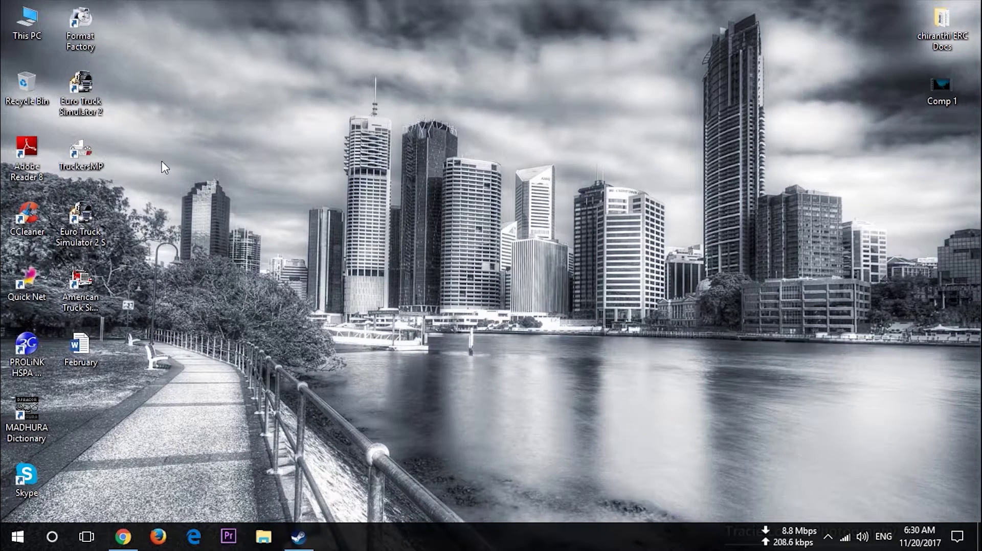
{"action": "double_click", "coordinate": [95, 109]}
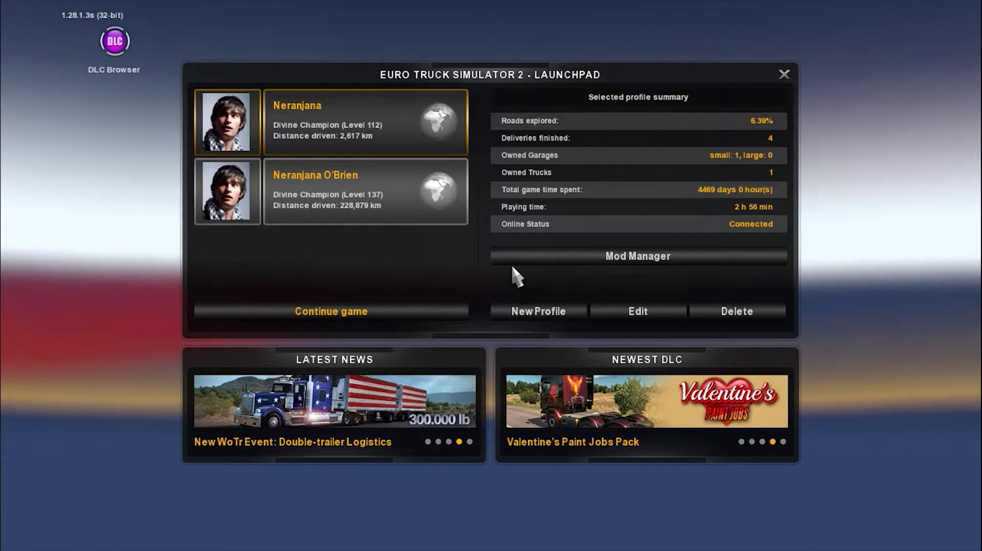
{"action": "key", "text": "Escape"}
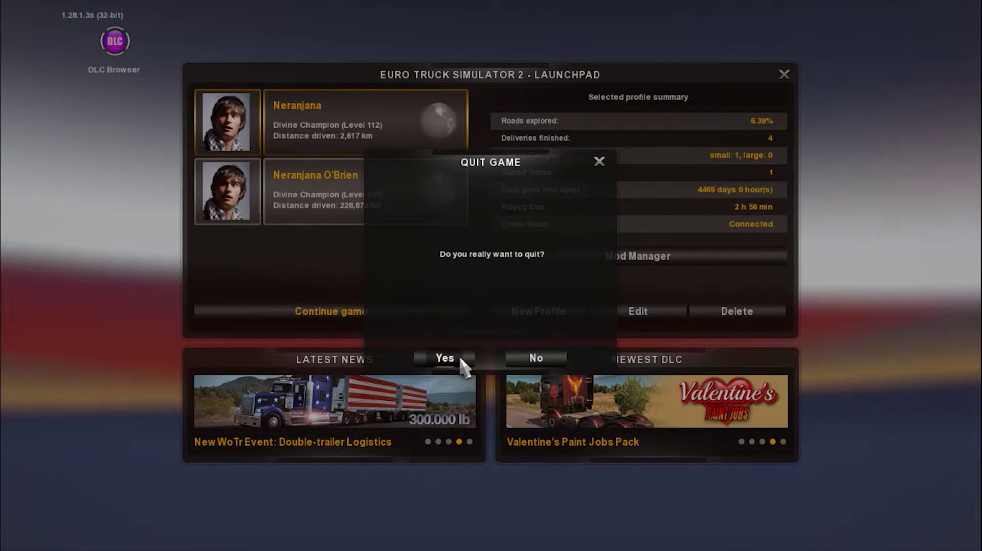
{"action": "left_click", "coordinate": [460, 361]}
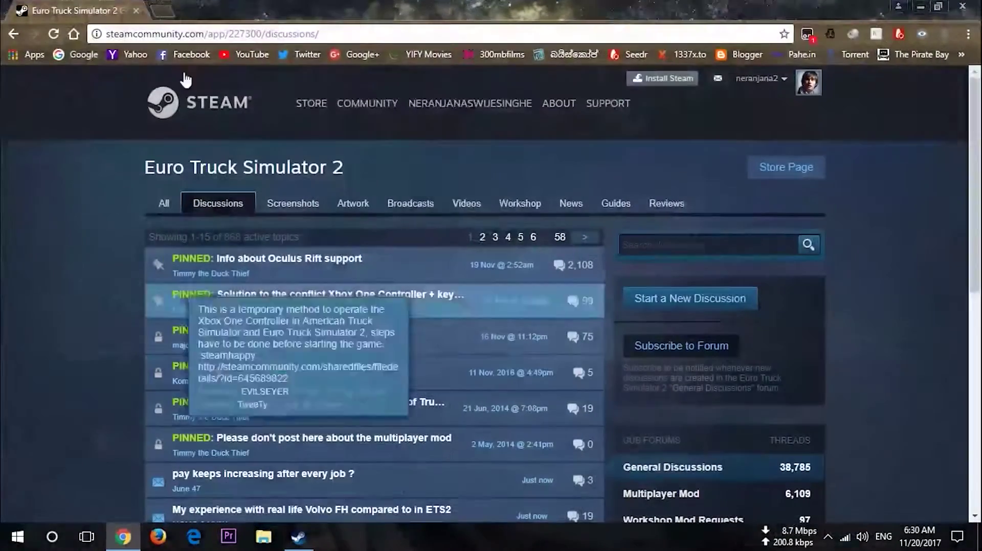
In a new tab, Google 'truckmp' and open the TruckersMP site from the results
{"action": "left_click", "coordinate": [166, 10]}
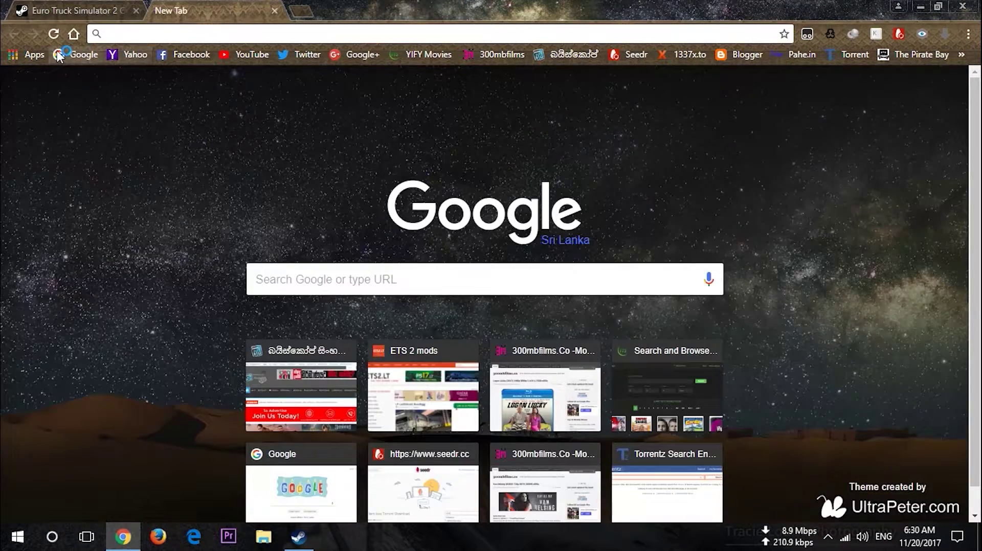
{"action": "left_click", "coordinate": [58, 55]}
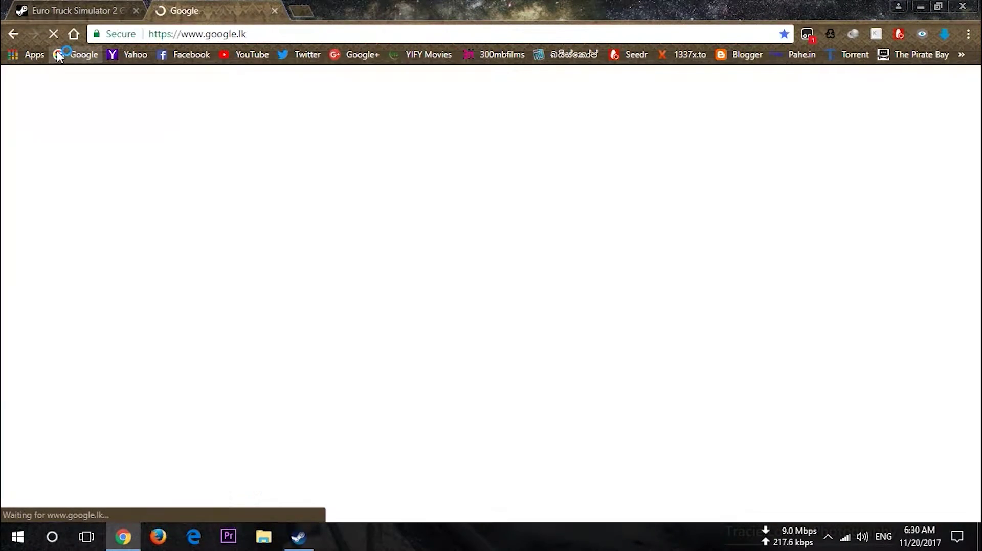
{"action": "type", "text": "tru"}
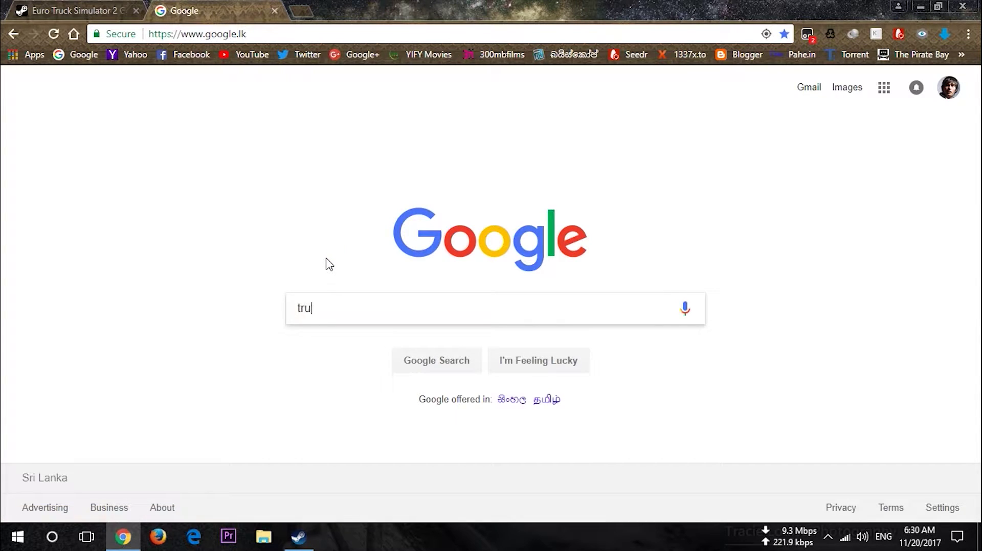
{"action": "type", "text": "cj"}
{"action": "key", "text": "BackSpace"}
{"action": "key", "text": "Return"}
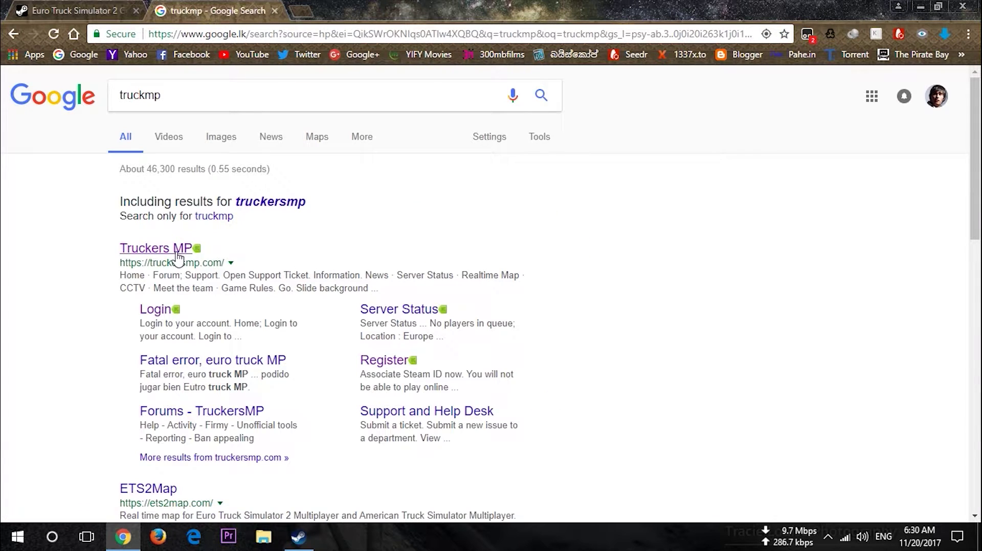
{"action": "left_click", "coordinate": [173, 252]}
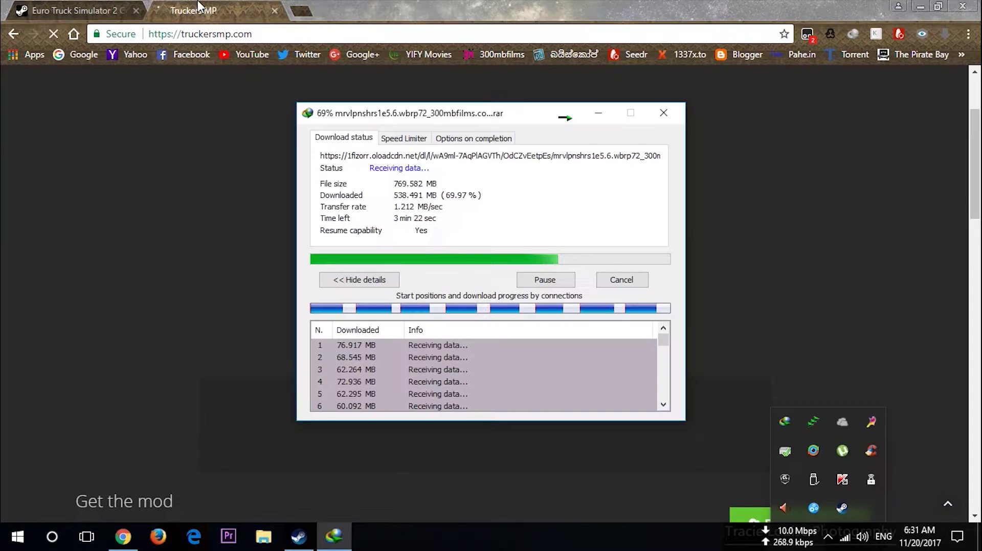
Go to the TruckersMP Register page and scroll to the 'Associate Steam ID now' step
{"action": "scroll", "coordinate": [243, 253], "scroll_direction": "down", "scroll_amount": 10}
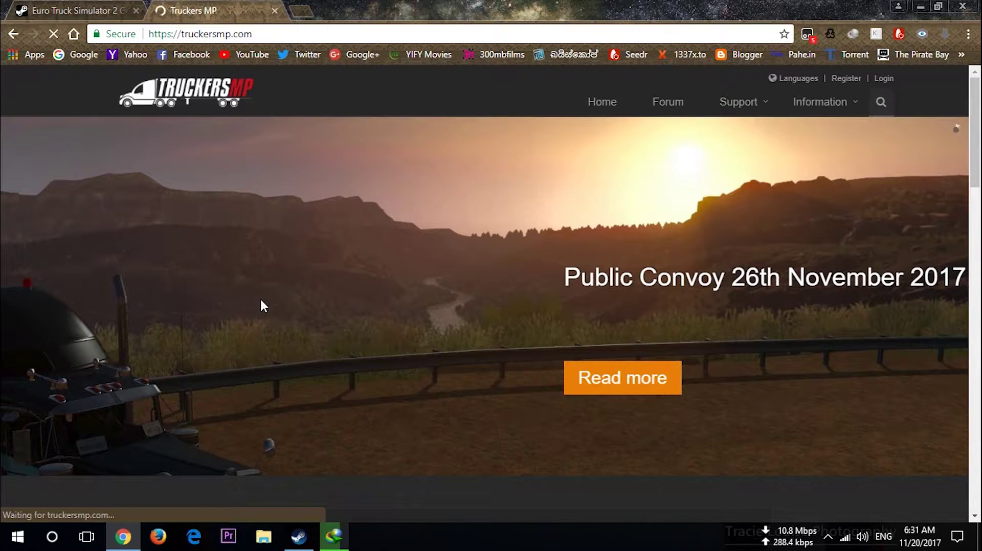
{"action": "left_click", "coordinate": [835, 77]}
{"action": "scroll", "coordinate": [564, 322], "scroll_direction": "down", "scroll_amount": 5}
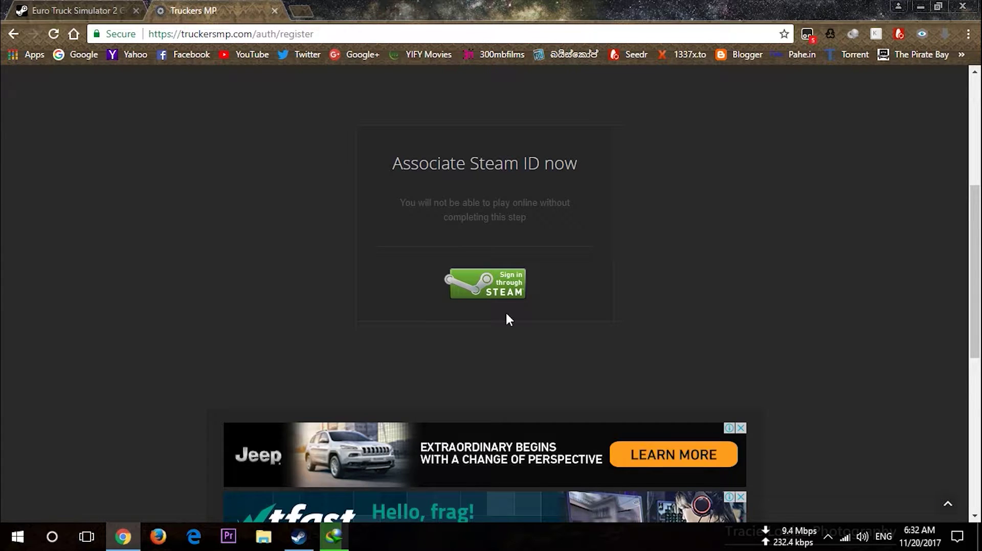
Start the Steam sign-in, then go back twice to the TruckersMP home page without signing in
{"action": "left_click", "coordinate": [489, 289]}
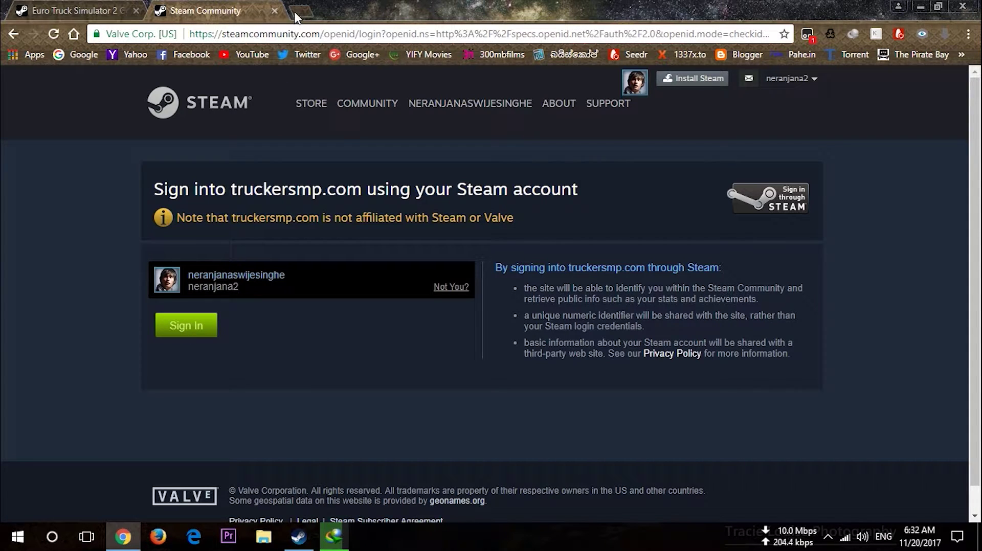
{"action": "left_click", "coordinate": [12, 35]}
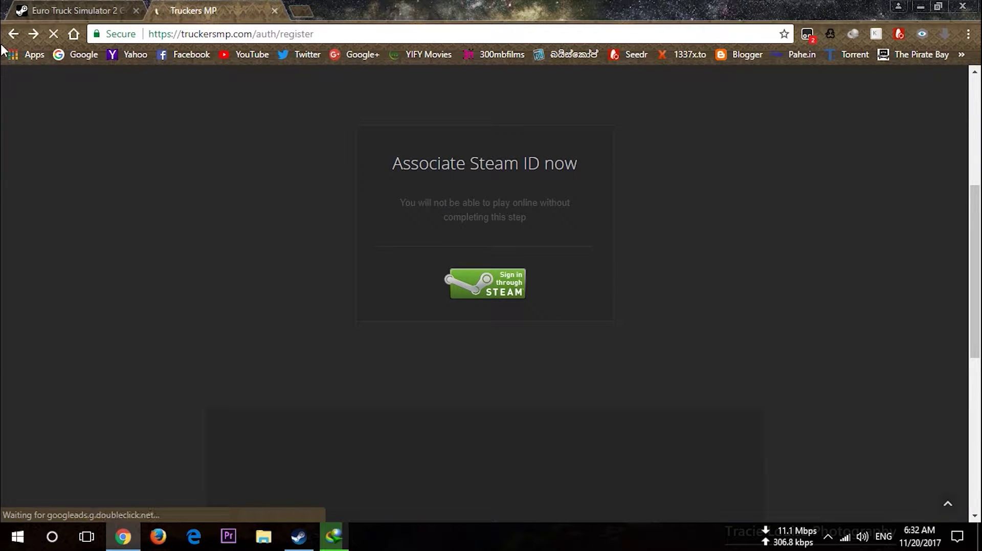
{"action": "left_click", "coordinate": [11, 35]}
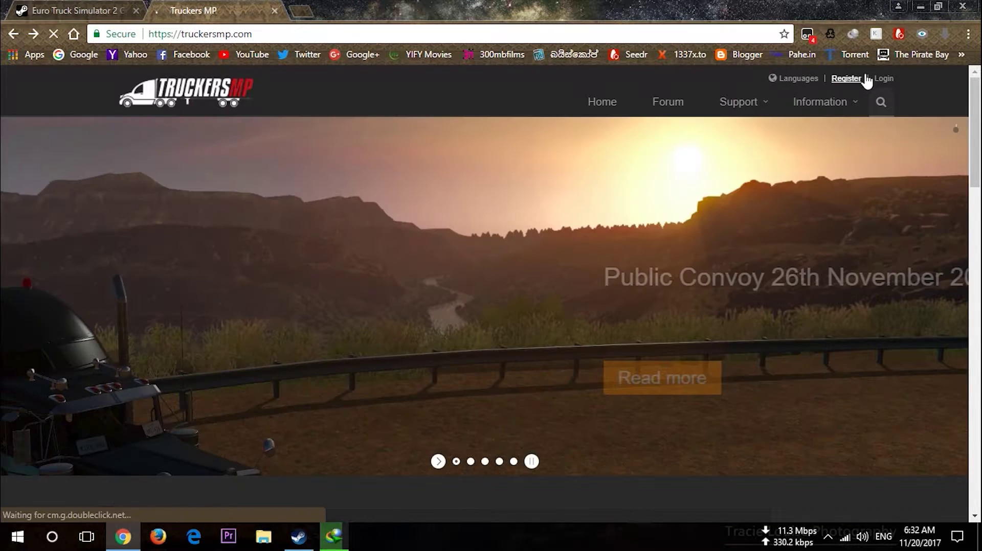
Log in with the account e-mail and password, ticking Remember Me
{"action": "left_click", "coordinate": [883, 78]}
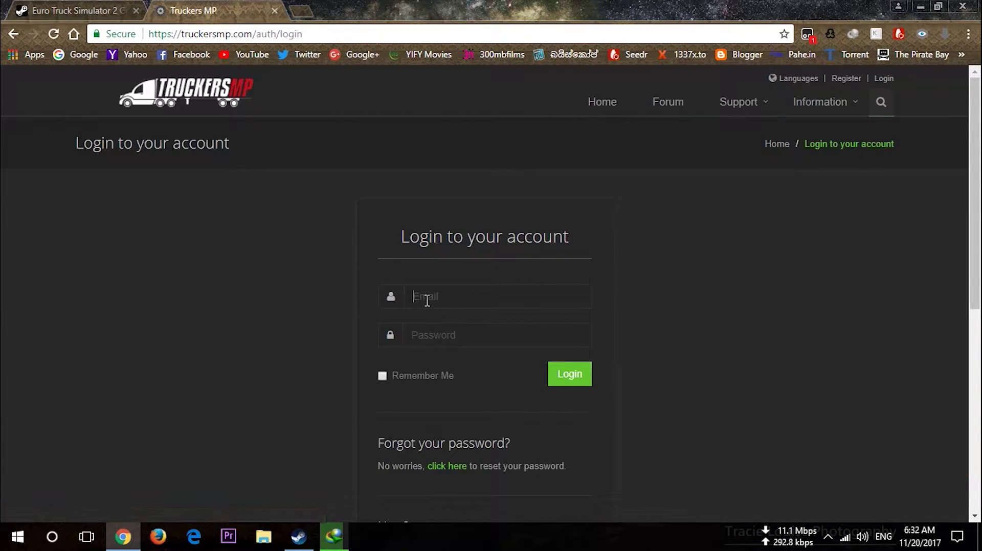
{"action": "left_click", "coordinate": [426, 300]}
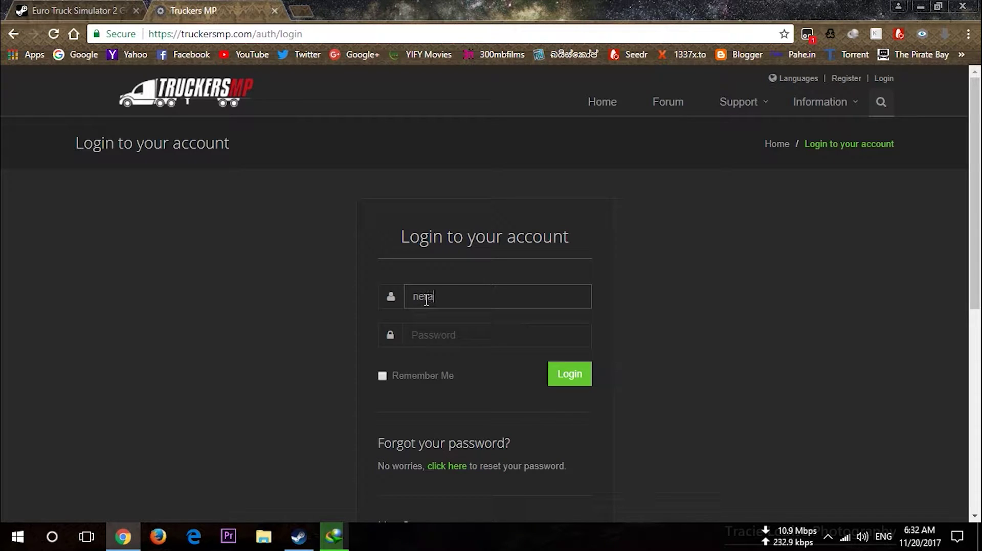
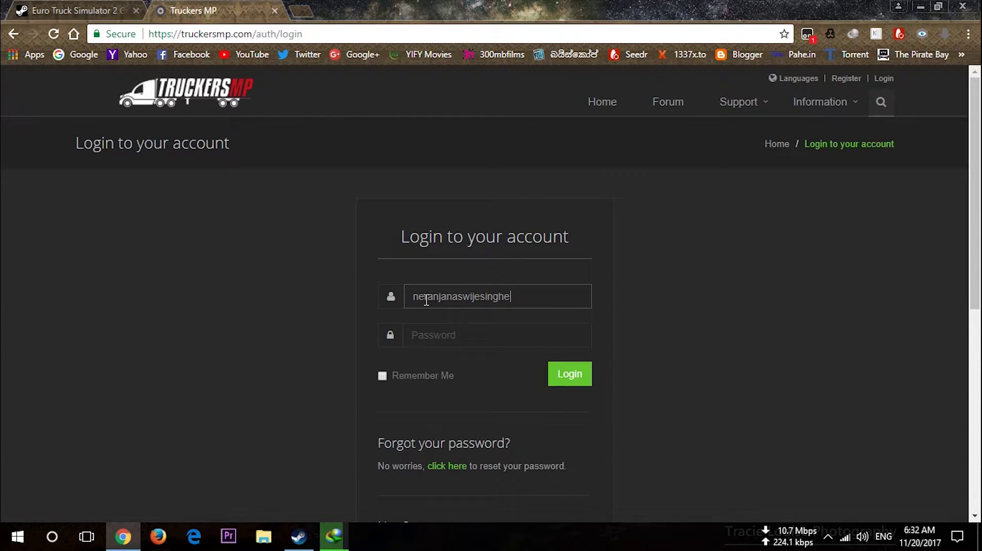
{"action": "left_click", "coordinate": [424, 331]}
{"action": "type", "text": "••"}
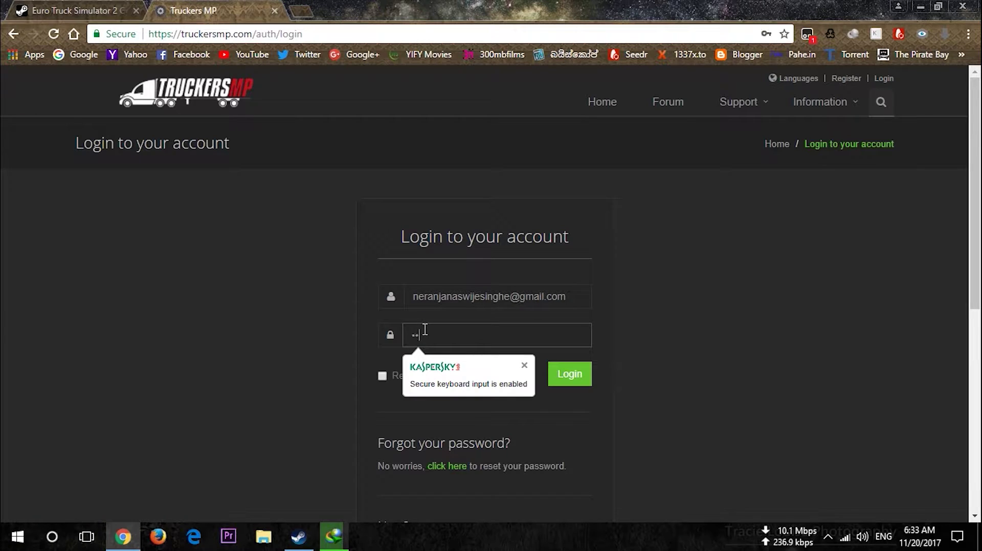
{"action": "type", "text": "••"}
{"action": "type", "text": "**"}
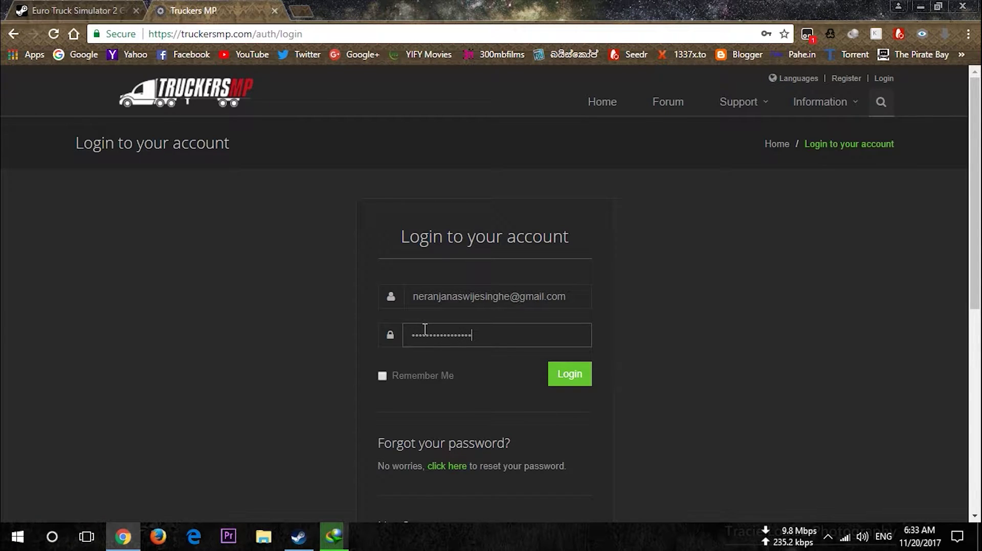
{"action": "left_click", "coordinate": [401, 376]}
{"action": "left_click", "coordinate": [554, 380]}
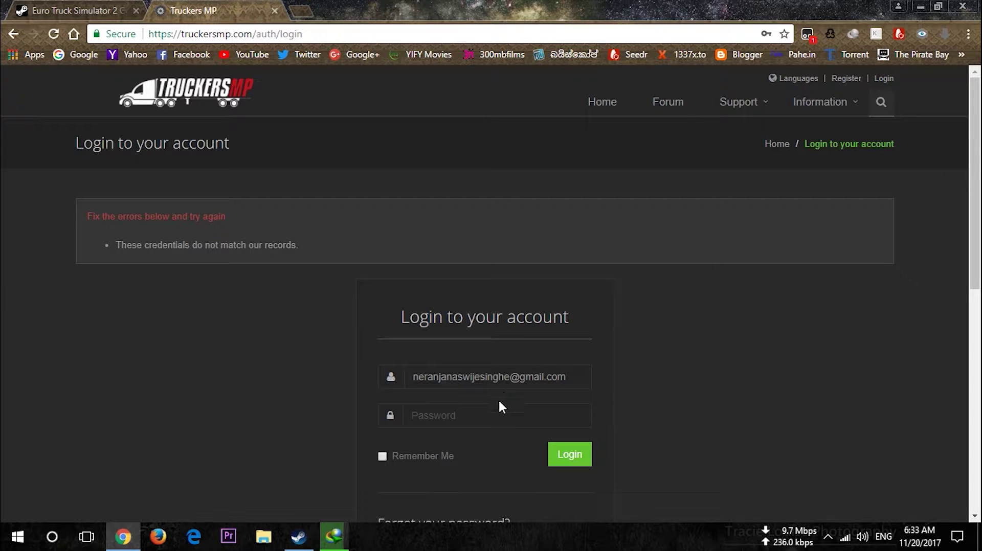
Re-enter the account password after the rejected attempt and submit the login again
{"action": "left_click", "coordinate": [483, 414]}
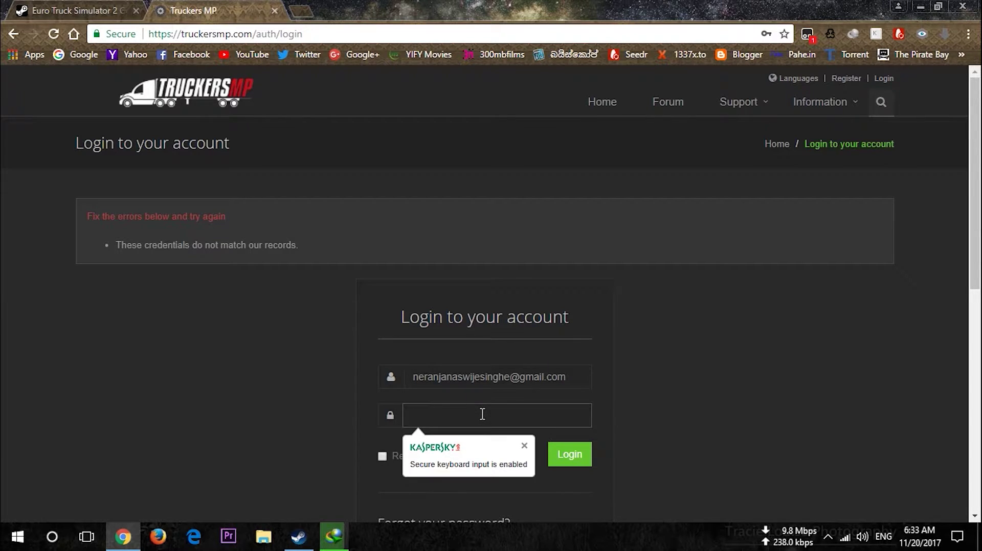
{"action": "type", "text": "•••••••••••"}
{"action": "left_click", "coordinate": [556, 454]}
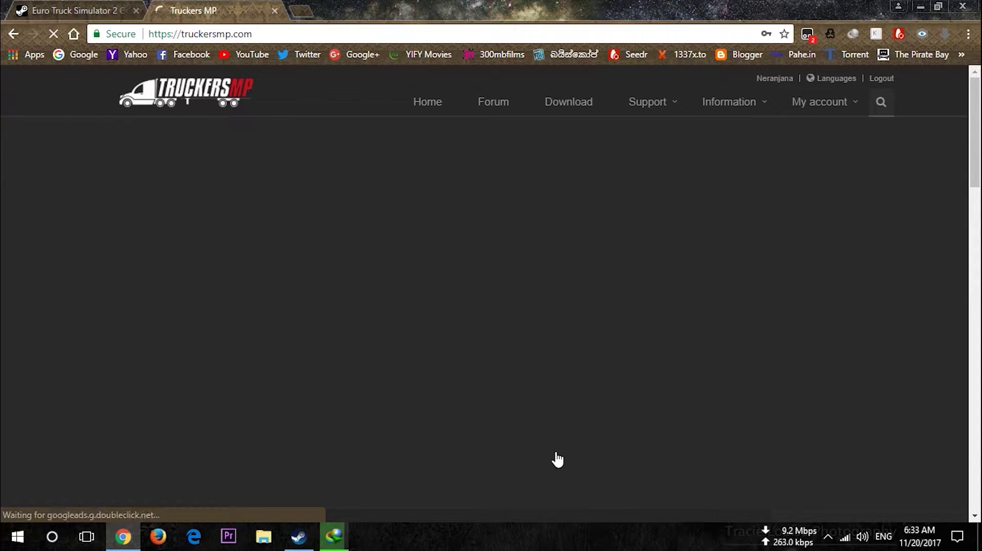
Scroll to the site footer and dismiss Chrome's offer to save the password
{"action": "scroll", "coordinate": [558, 460], "scroll_direction": "down", "scroll_amount": 10}
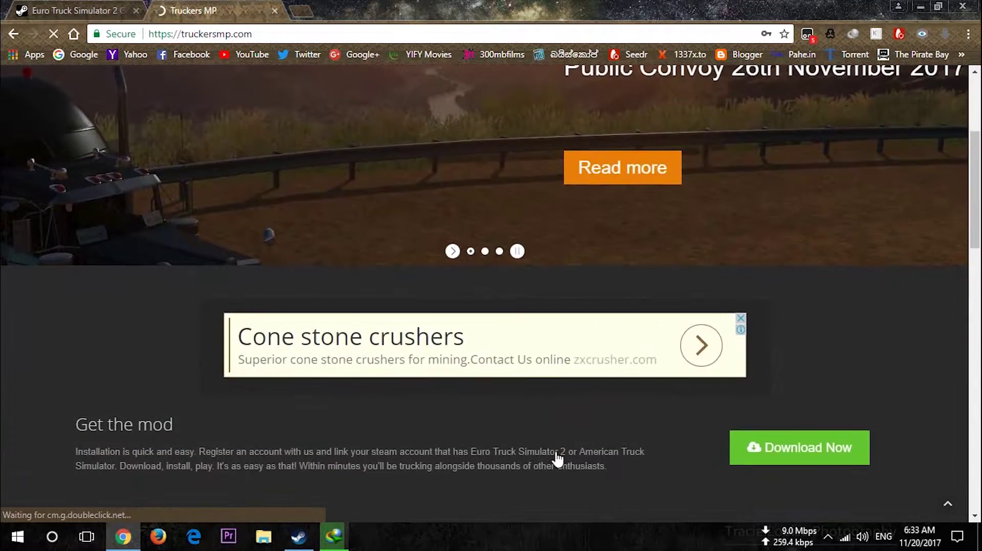
{"action": "scroll", "coordinate": [557, 461], "scroll_direction": "down", "scroll_amount": 3}
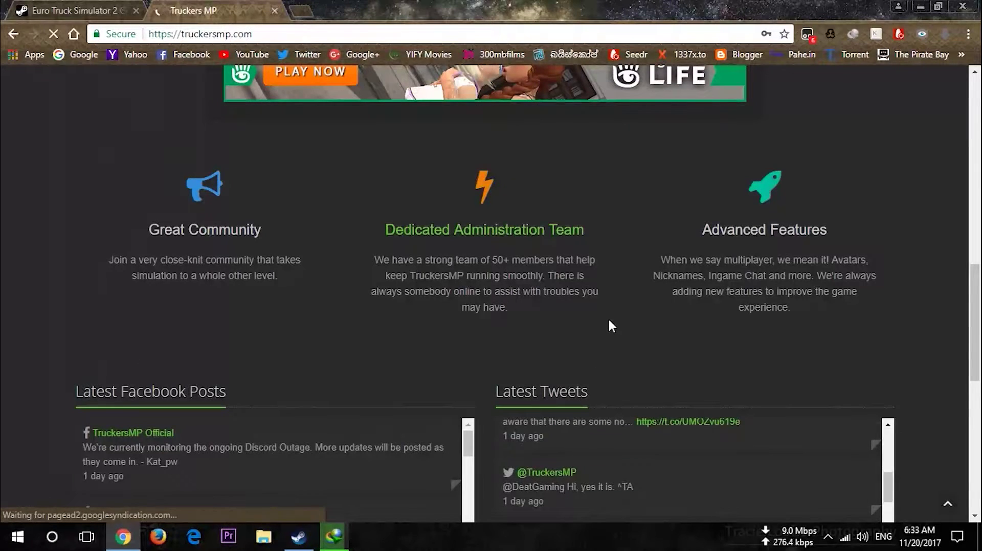
{"action": "scroll", "coordinate": [609, 317], "scroll_direction": "down", "scroll_amount": 5}
{"action": "scroll", "coordinate": [608, 321], "scroll_direction": "down", "scroll_amount": 3}
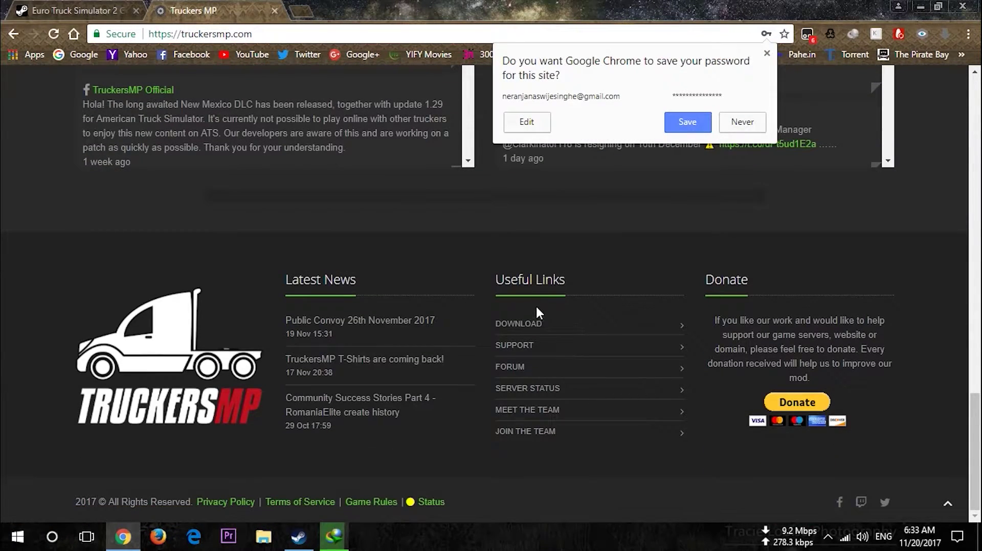
{"action": "left_click", "coordinate": [742, 123]}
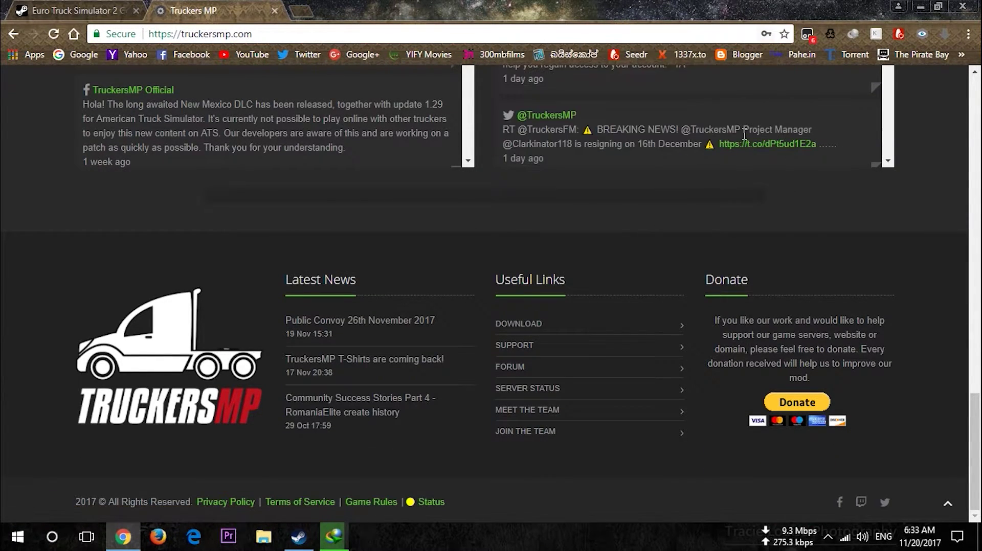
Open the Download page and start downloading the Client Installer zip for launcher 1.0.0.4
{"action": "left_click", "coordinate": [517, 324]}
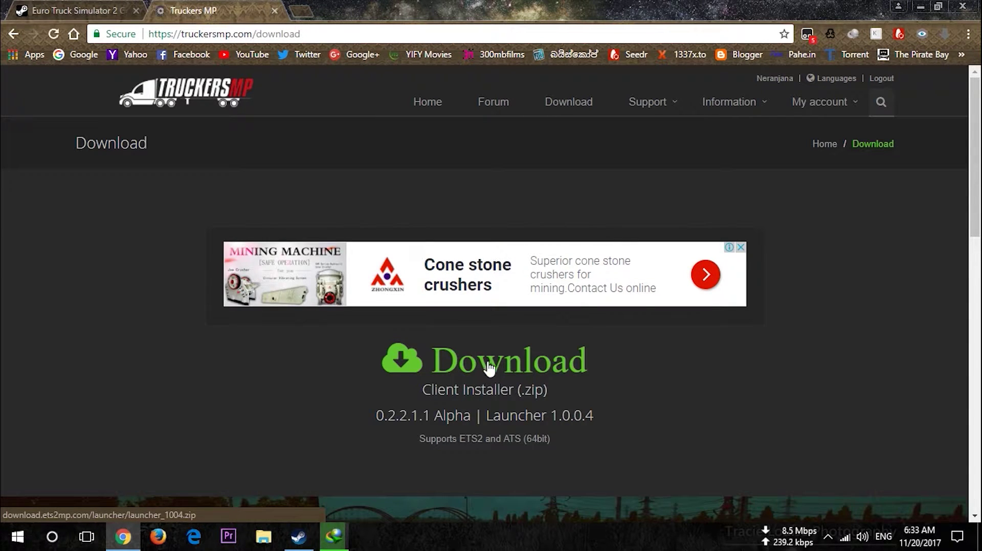
{"action": "scroll", "coordinate": [485, 368], "scroll_direction": "down", "scroll_amount": 6}
{"action": "scroll", "coordinate": [494, 364], "scroll_direction": "up", "scroll_amount": 3}
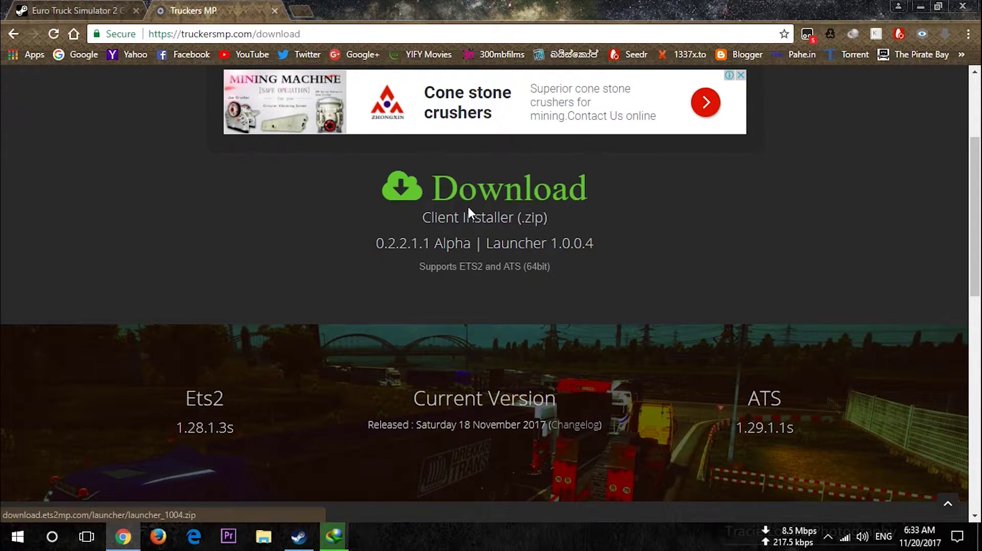
{"action": "left_click", "coordinate": [494, 202]}
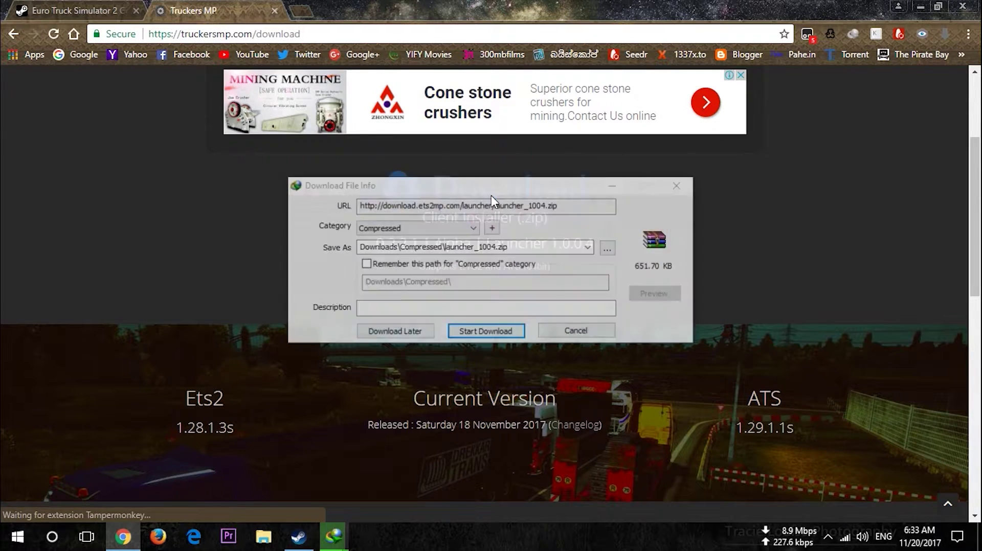
Download launcher_1004.zip to Downloads\Compressed, open it in WinRAR, then close the archive
{"action": "left_click", "coordinate": [485, 332]}
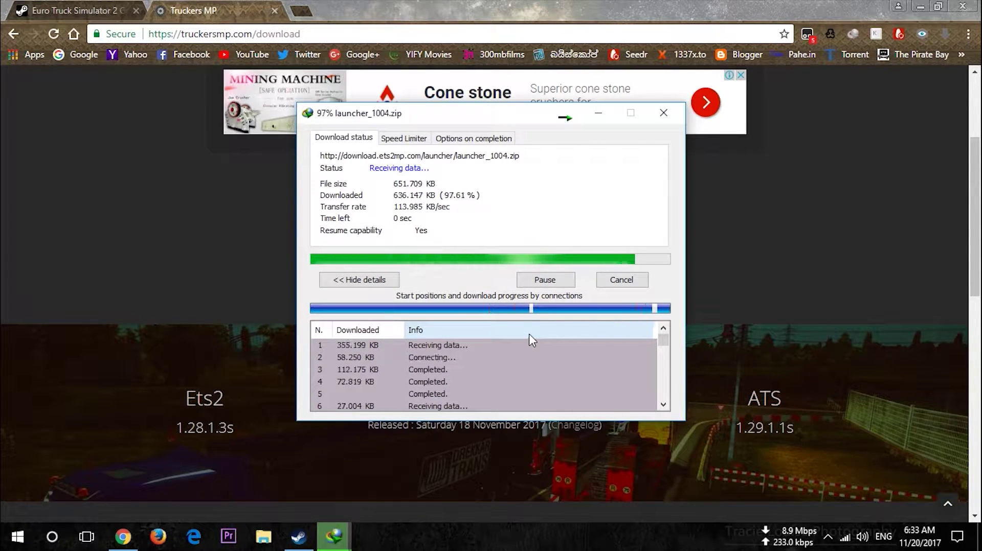
{"action": "left_click", "coordinate": [388, 309]}
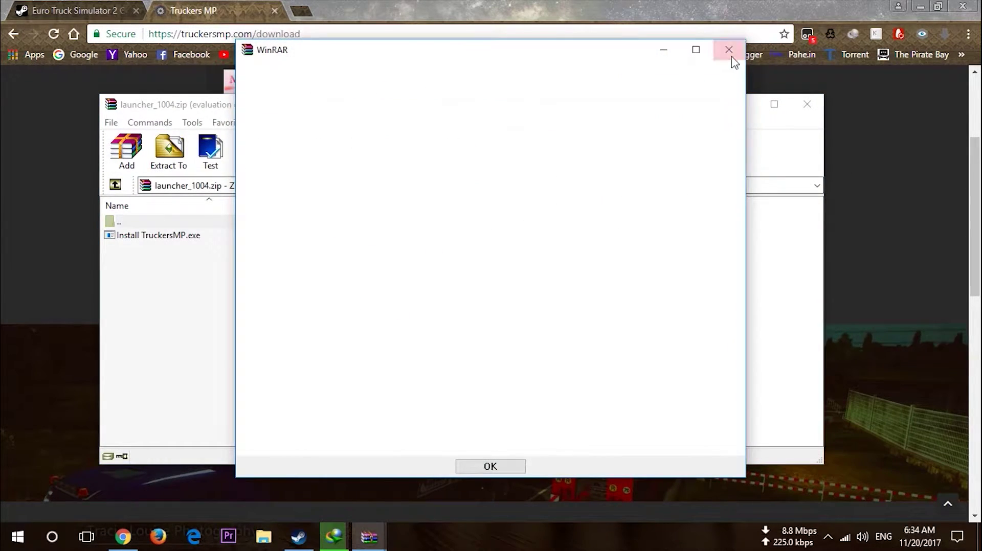
{"action": "left_click", "coordinate": [729, 51]}
{"action": "left_click", "coordinate": [807, 103]}
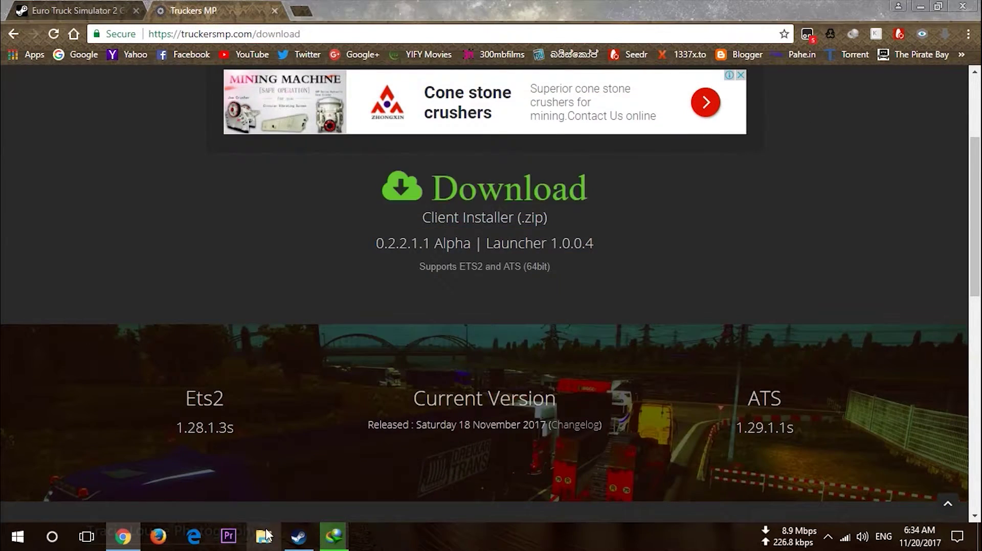
Extract launcher_1004 in Downloads\Compressed and run Install TruckersMP, approving the UAC prompt
{"action": "left_click", "coordinate": [265, 536]}
{"action": "left_click", "coordinate": [57, 177]}
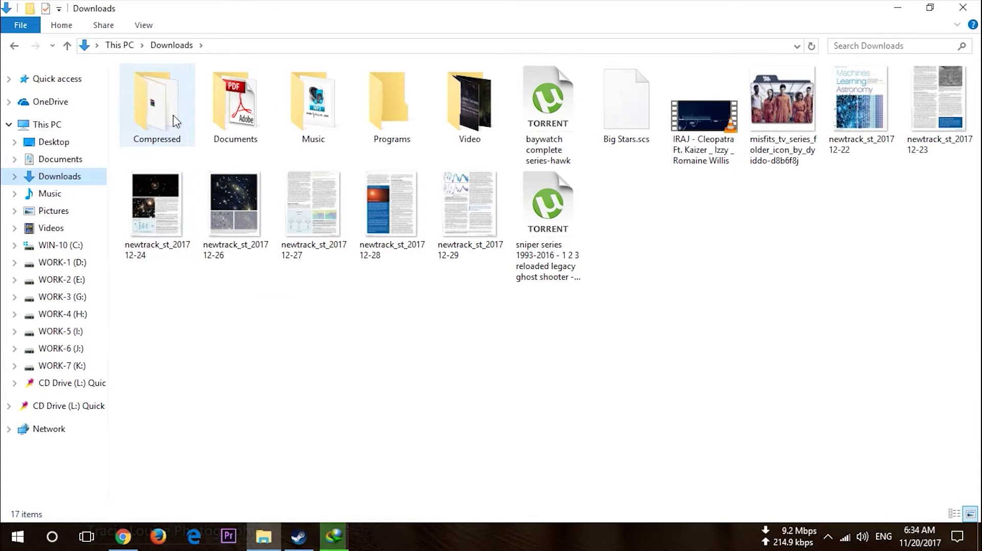
{"action": "double_click", "coordinate": [175, 121]}
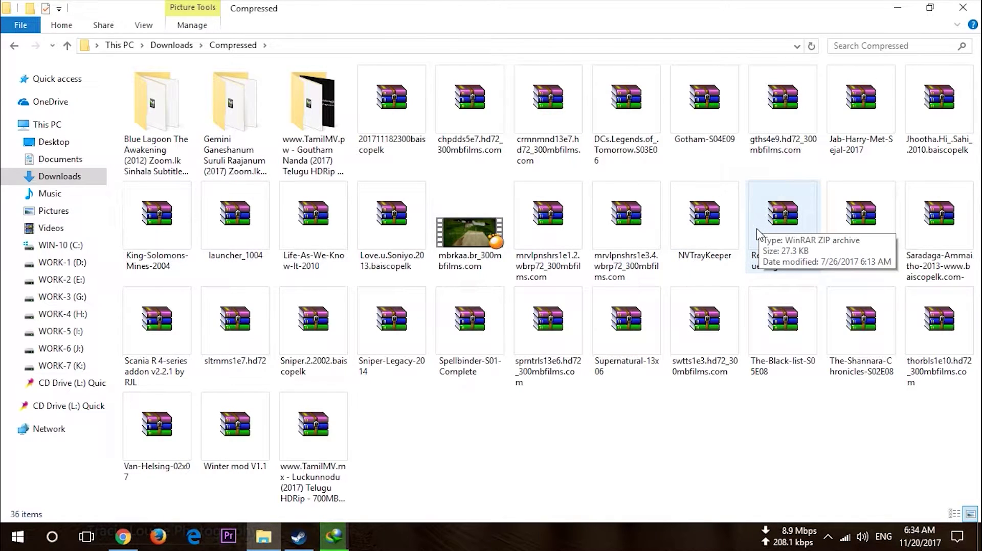
{"action": "right_click", "coordinate": [225, 236]}
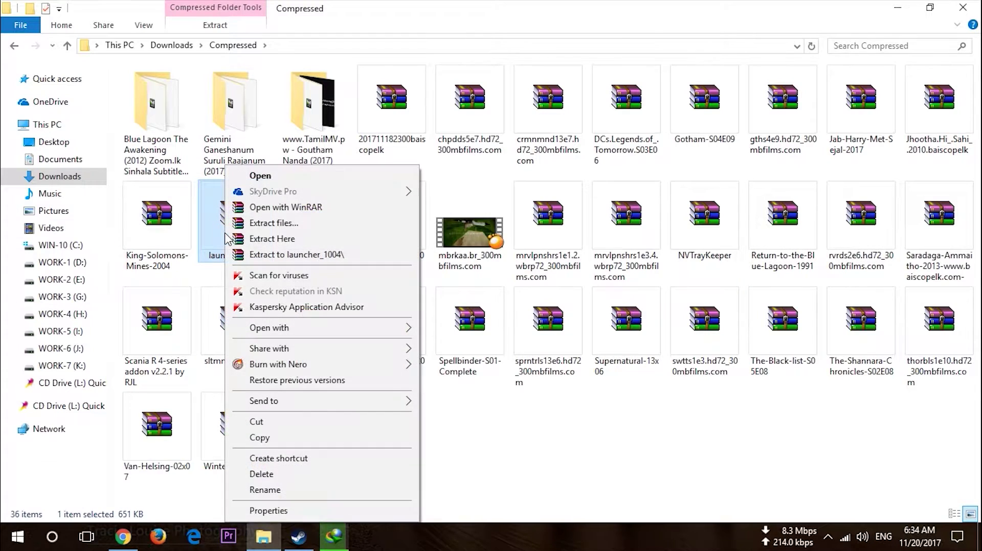
{"action": "left_click", "coordinate": [269, 239]}
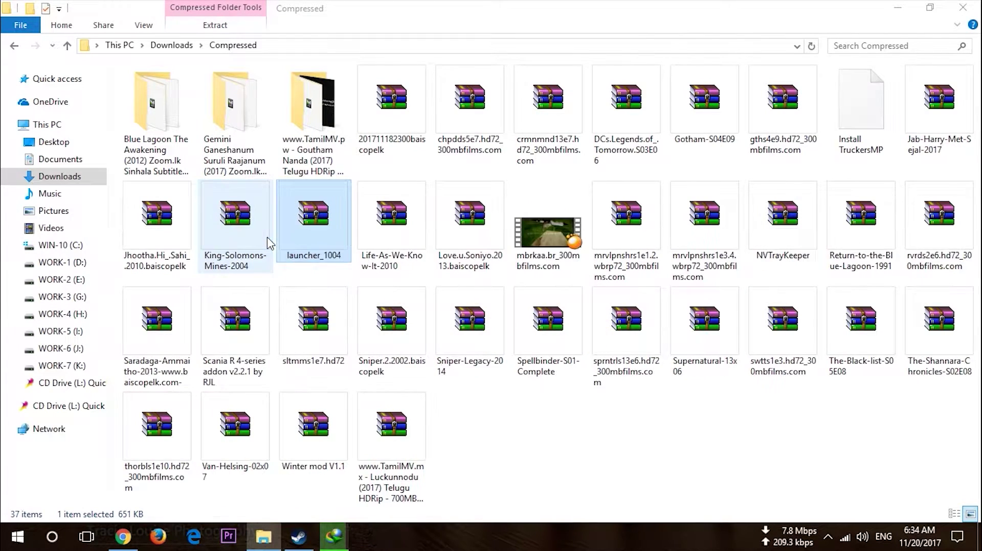
{"action": "left_click", "coordinate": [849, 146]}
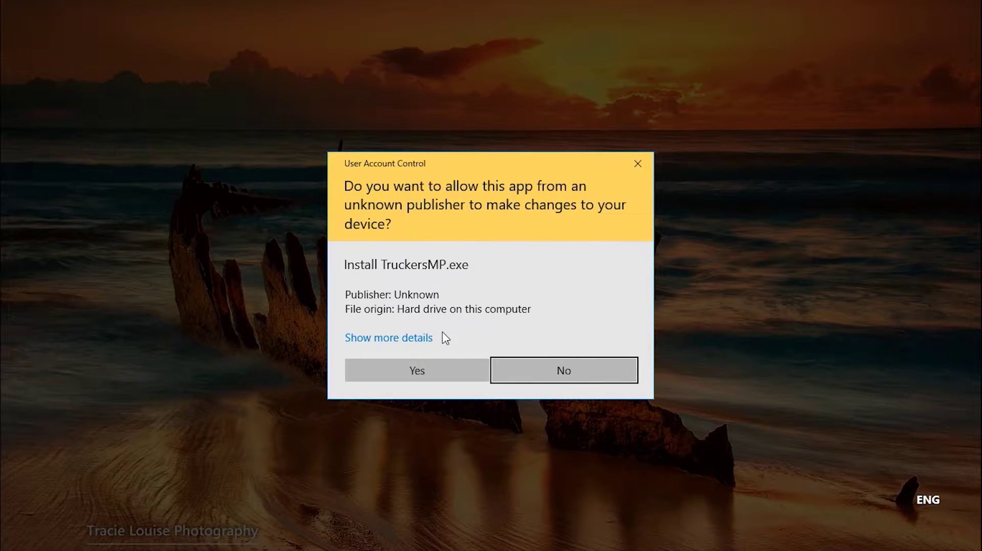
{"action": "left_click", "coordinate": [435, 370]}
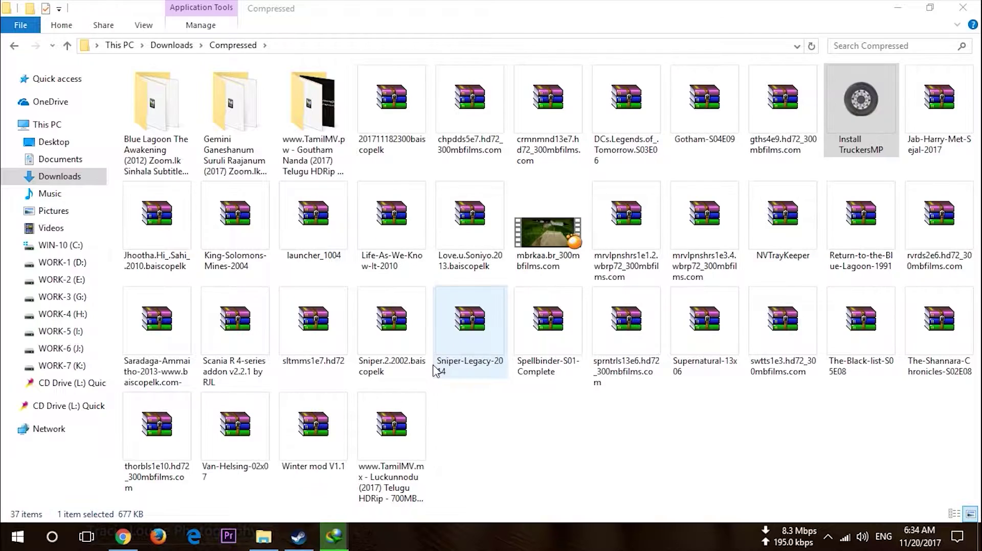
Accept the licence and keep the default install folder and Custom component selection
{"action": "left_click", "coordinate": [559, 384]}
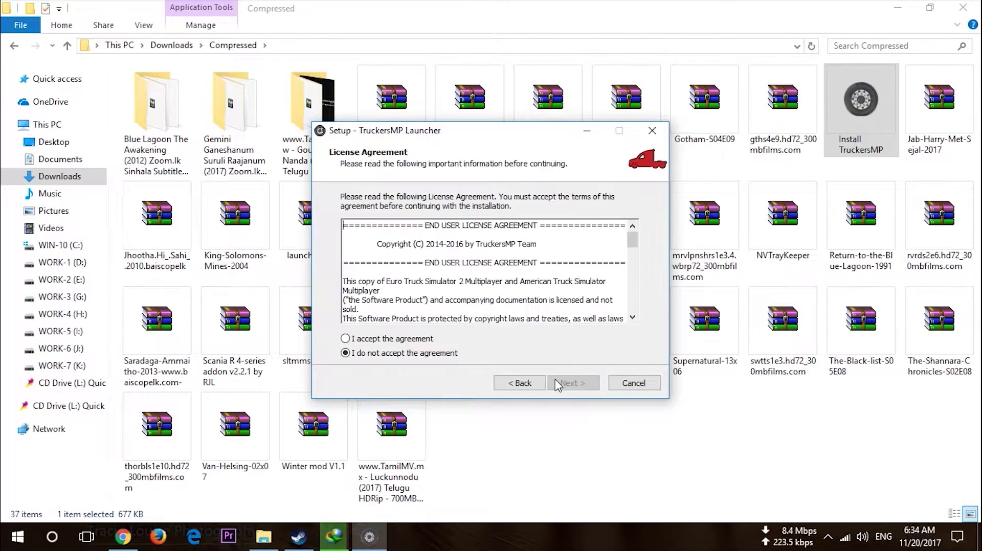
{"action": "left_click", "coordinate": [397, 340]}
{"action": "left_click", "coordinate": [575, 383]}
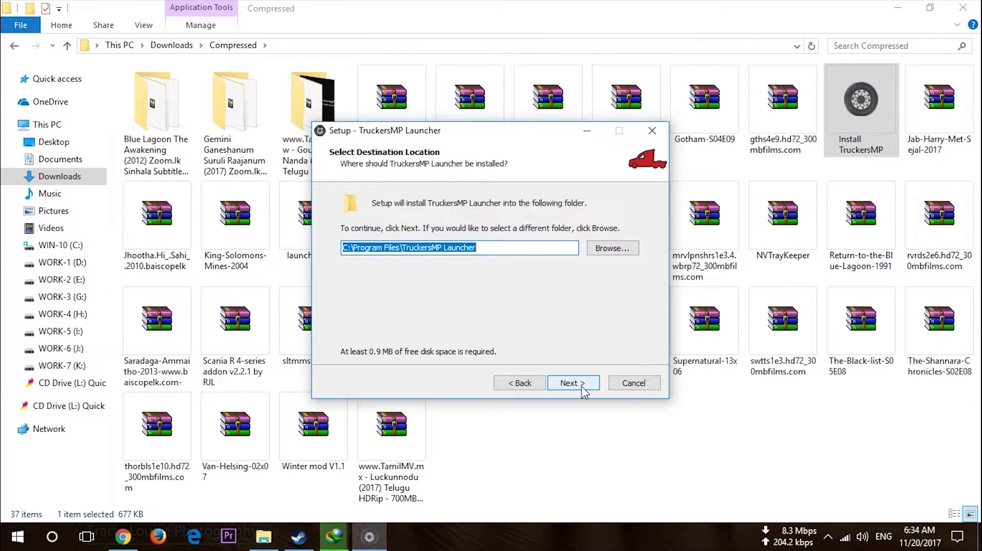
{"action": "left_click", "coordinate": [570, 384]}
{"action": "left_click", "coordinate": [366, 229]}
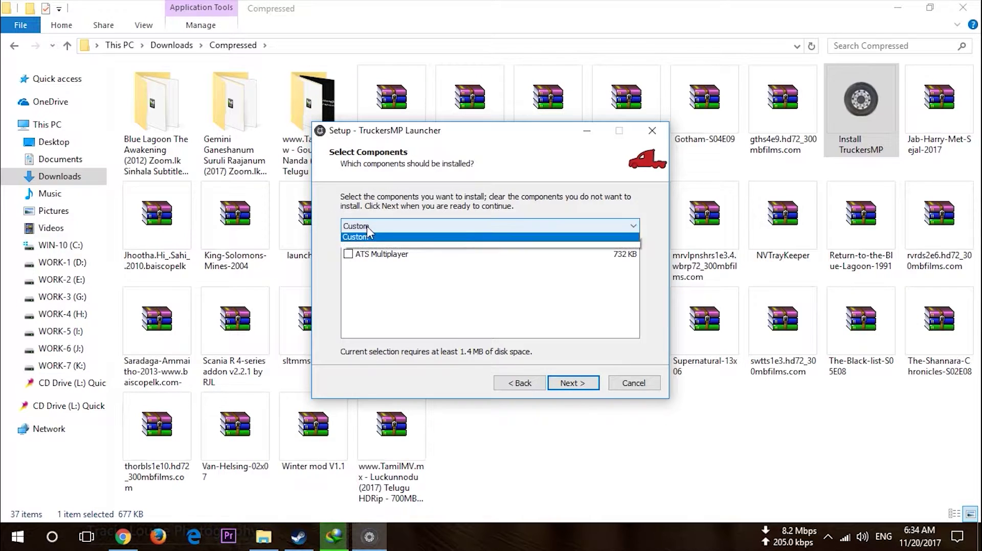
{"action": "left_click", "coordinate": [366, 228]}
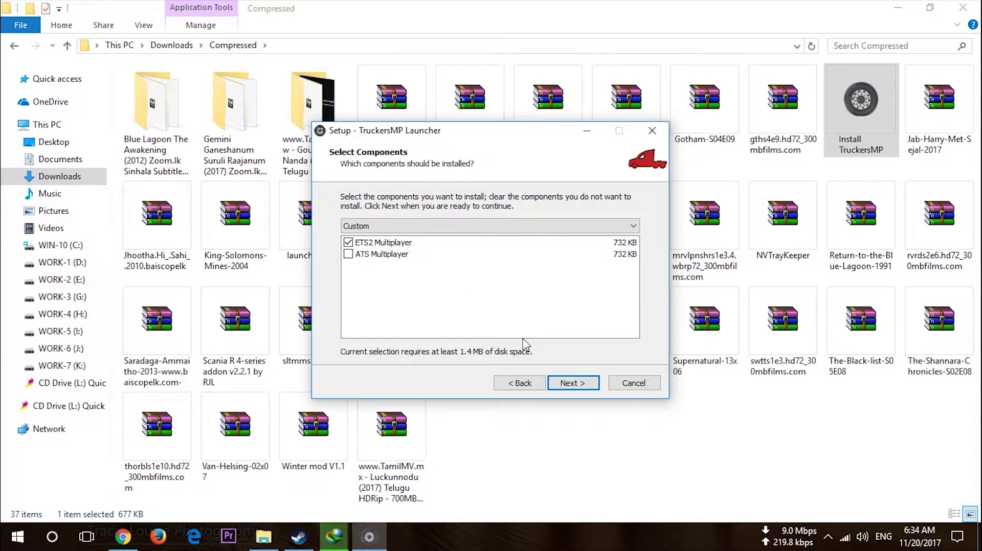
Set the Euro Truck Simulator 2 folder as the game path, then exit setup without installing
{"action": "left_click", "coordinate": [567, 383]}
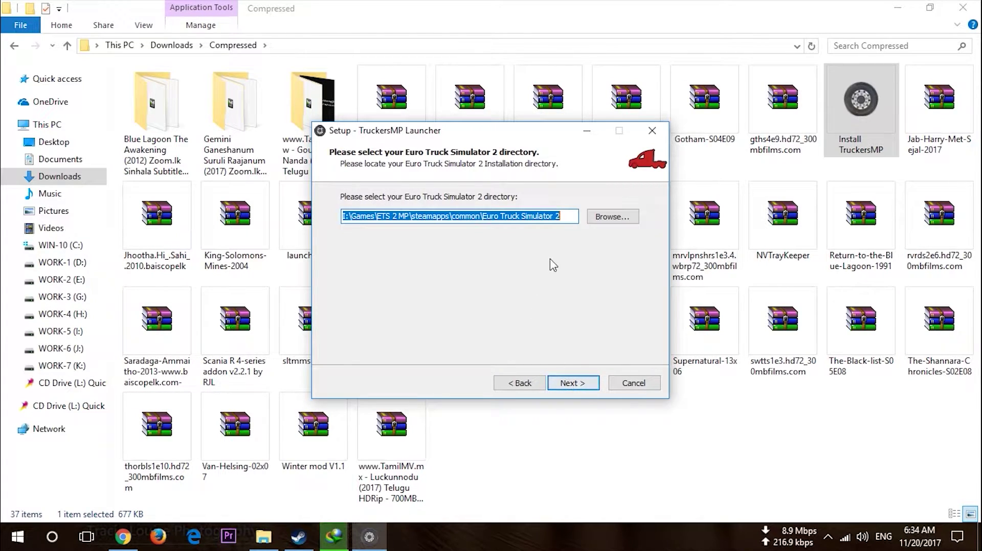
{"action": "left_click", "coordinate": [607, 222]}
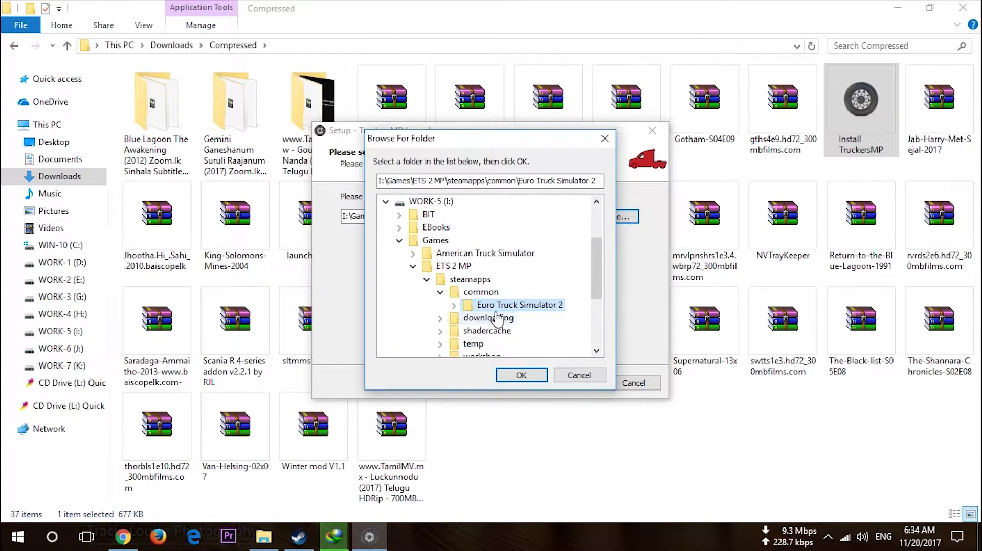
{"action": "left_click", "coordinate": [520, 376]}
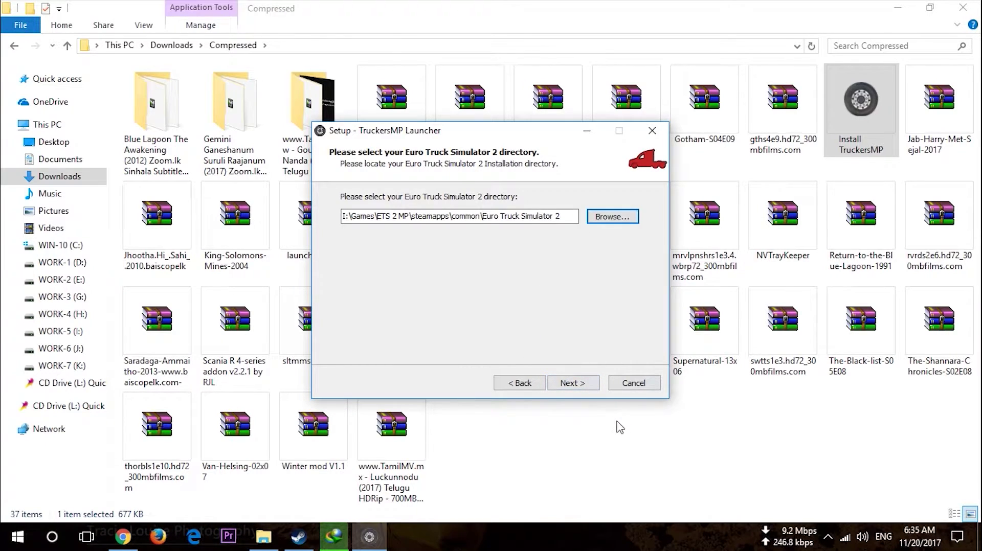
{"action": "left_click", "coordinate": [634, 383]}
{"action": "left_click", "coordinate": [548, 336]}
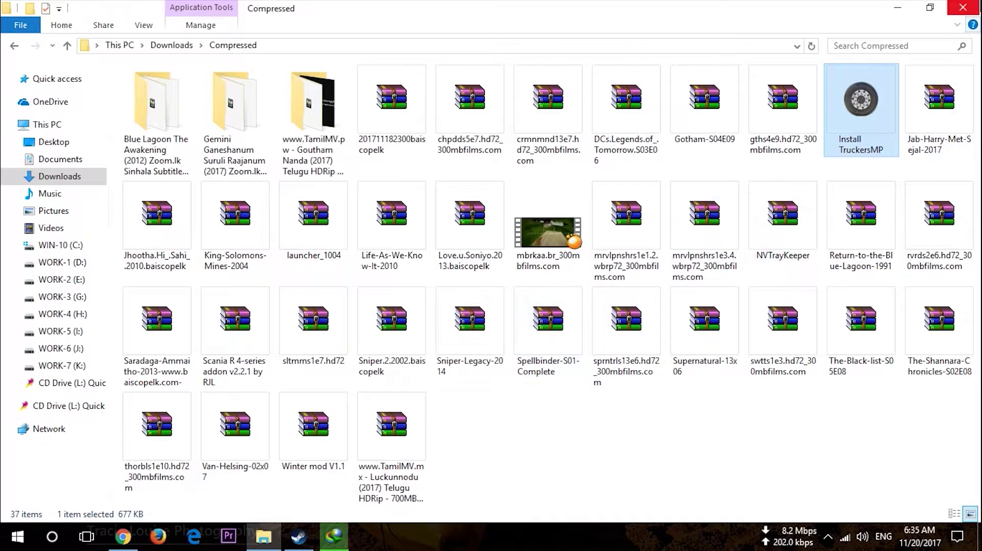
Close the Compressed folder, minimize Chrome, refresh the desktop and hide the download progress window
{"action": "left_click", "coordinate": [962, 7]}
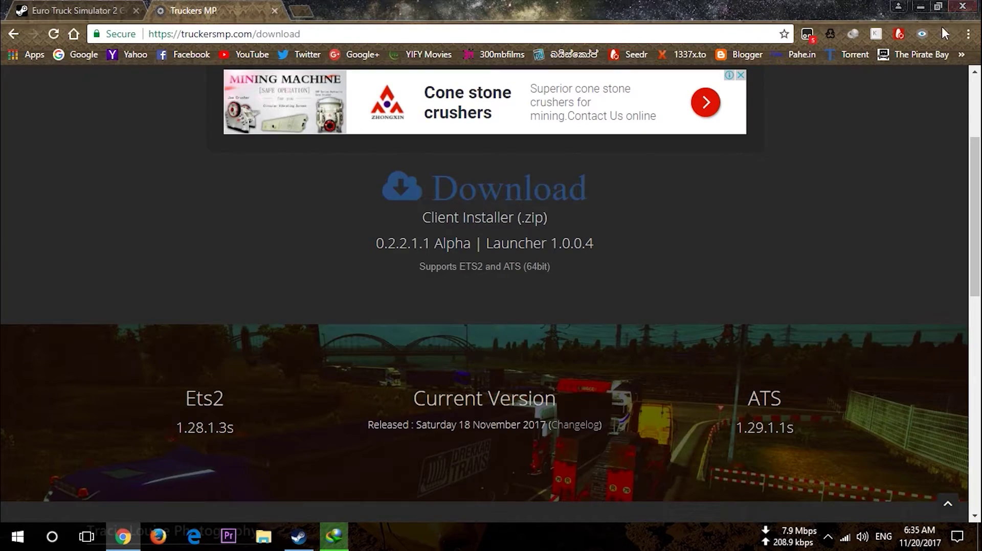
{"action": "left_click", "coordinate": [916, 7]}
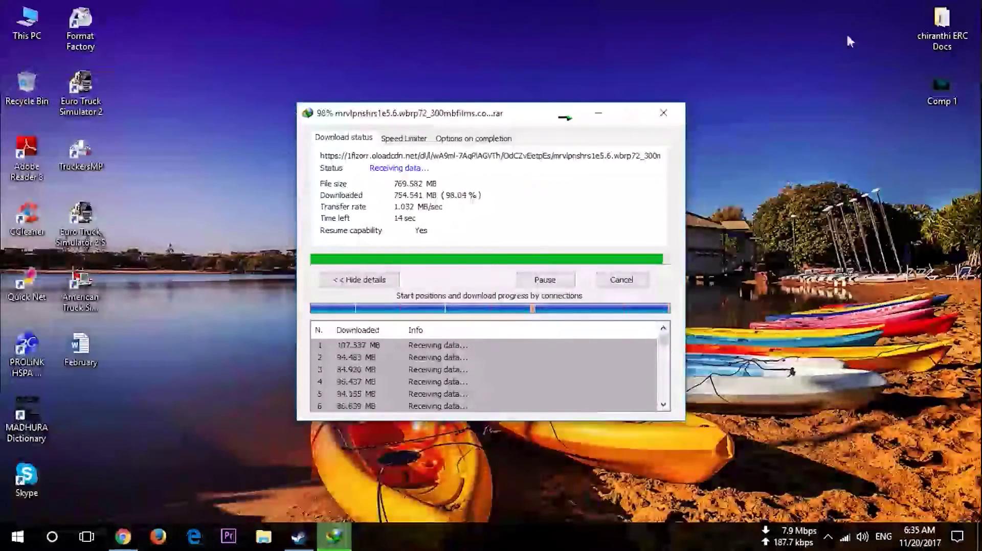
{"action": "right_click", "coordinate": [480, 23]}
{"action": "left_click", "coordinate": [513, 64]}
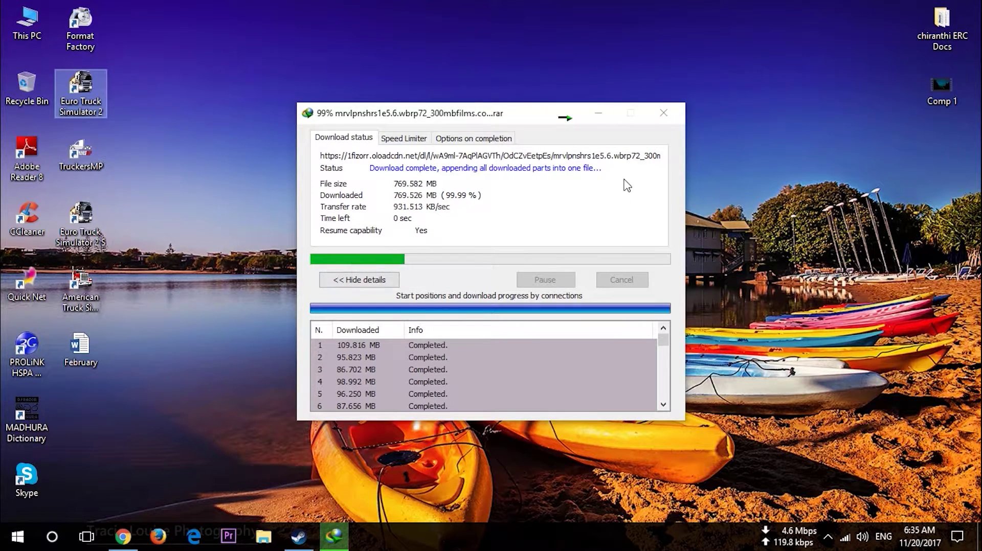
{"action": "left_click", "coordinate": [597, 113]}
Resume the paused 1.02 GB mrvlpnshrs1e7.8.9 rar download in IDM, then open This PC
{"action": "left_click", "coordinate": [827, 536]}
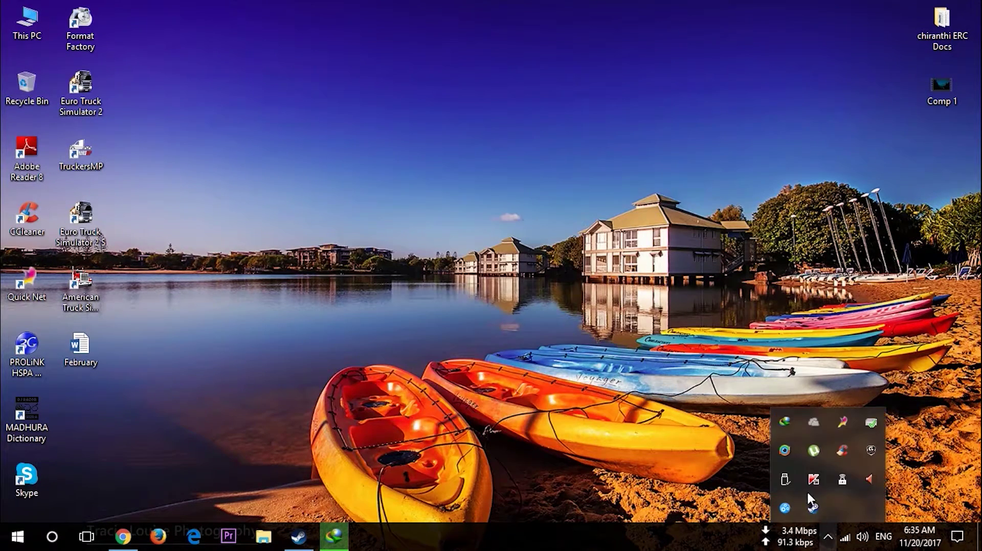
{"action": "left_click", "coordinate": [790, 428]}
{"action": "left_click", "coordinate": [330, 288]}
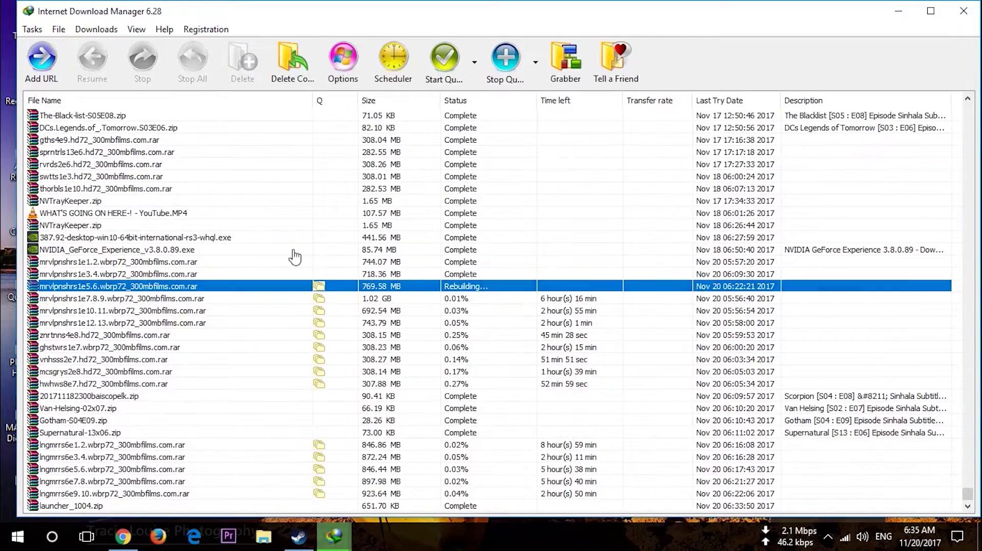
{"action": "left_click", "coordinate": [346, 301]}
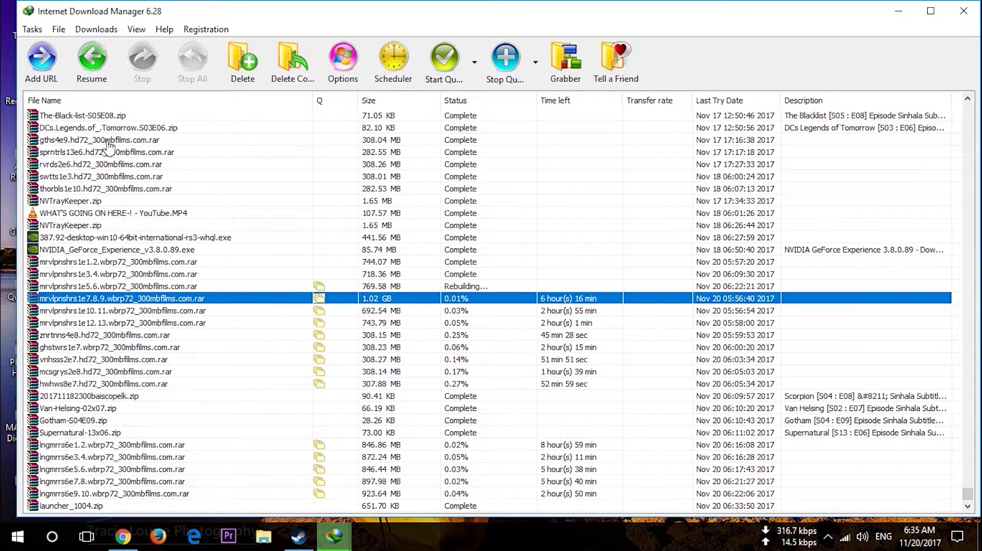
{"action": "left_click", "coordinate": [91, 66]}
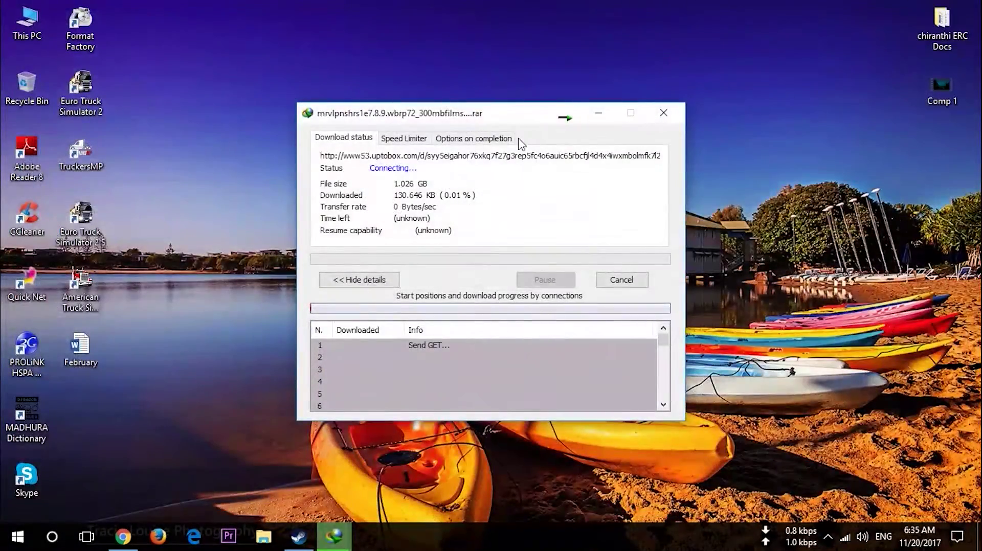
{"action": "double_click", "coordinate": [21, 20]}
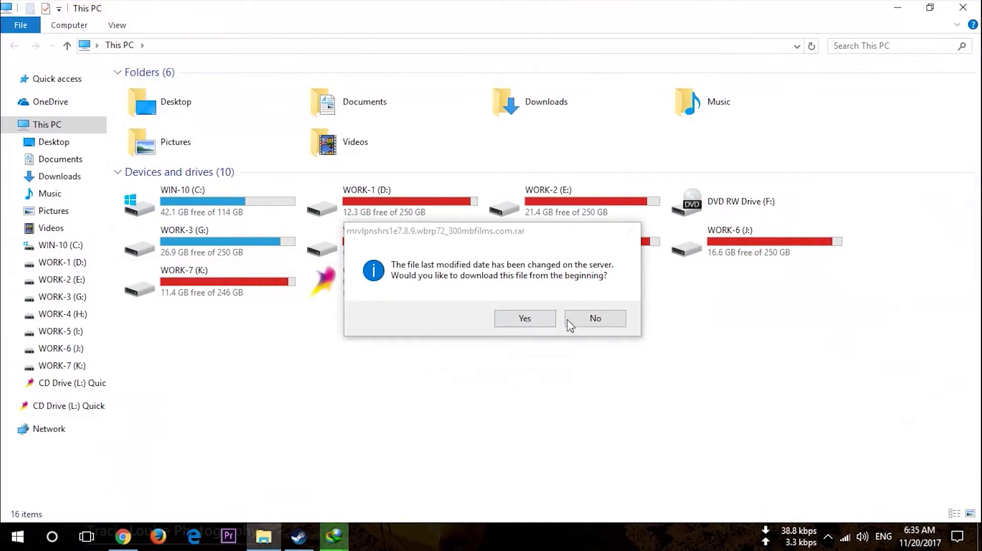
Dismiss the IDM prompt, view WORK-3 (G:), close the windows and cancel the 1.02 GB download
{"action": "left_click", "coordinate": [544, 318]}
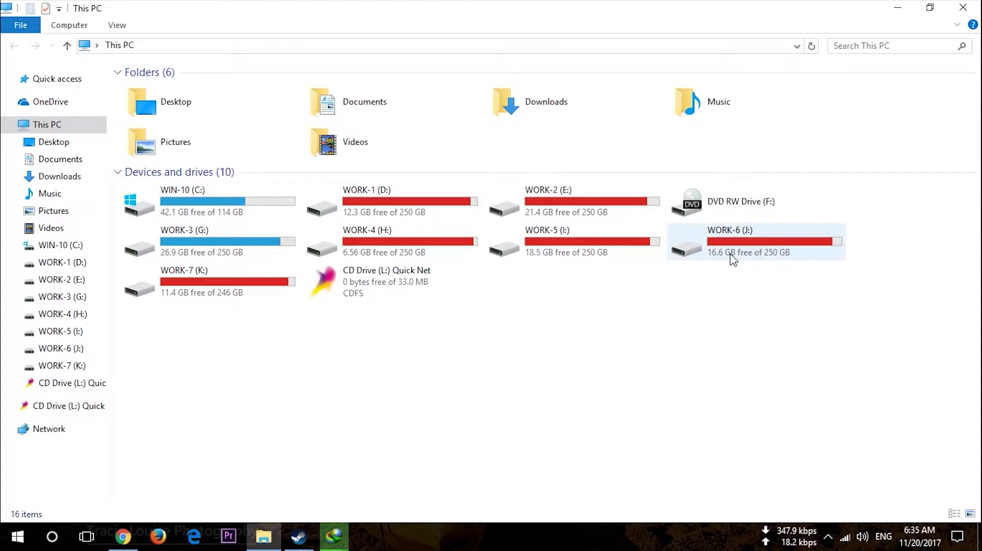
{"action": "double_click", "coordinate": [225, 233]}
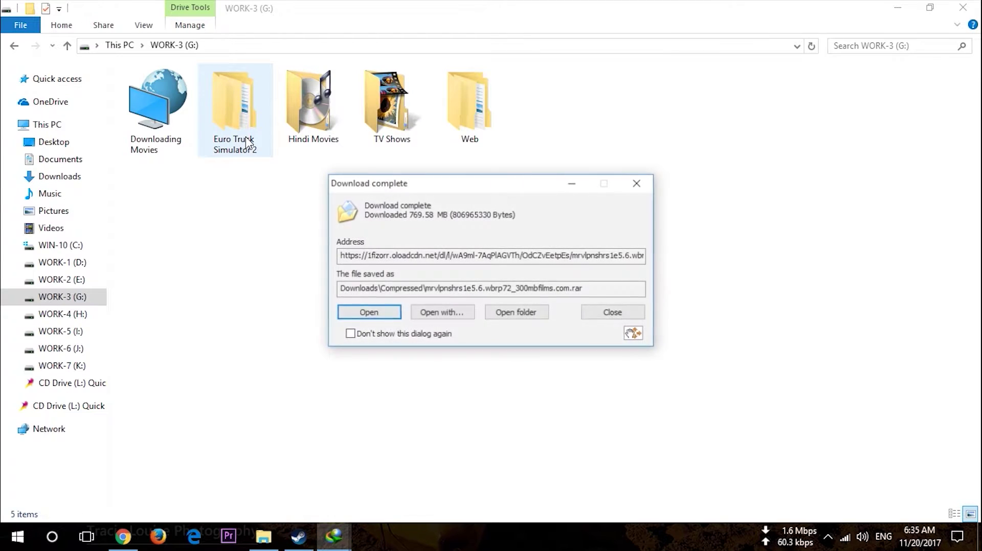
{"action": "left_click", "coordinate": [616, 315]}
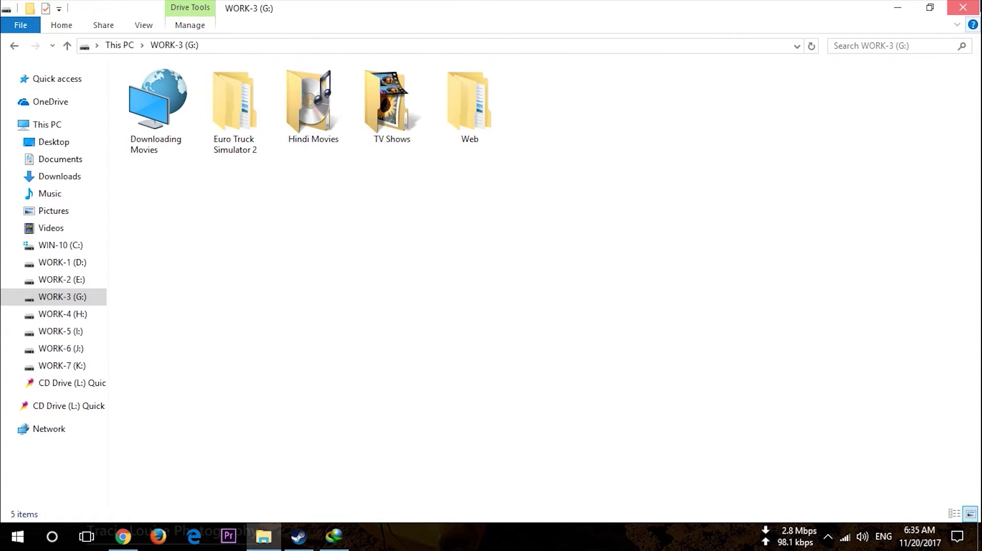
{"action": "left_click", "coordinate": [963, 7]}
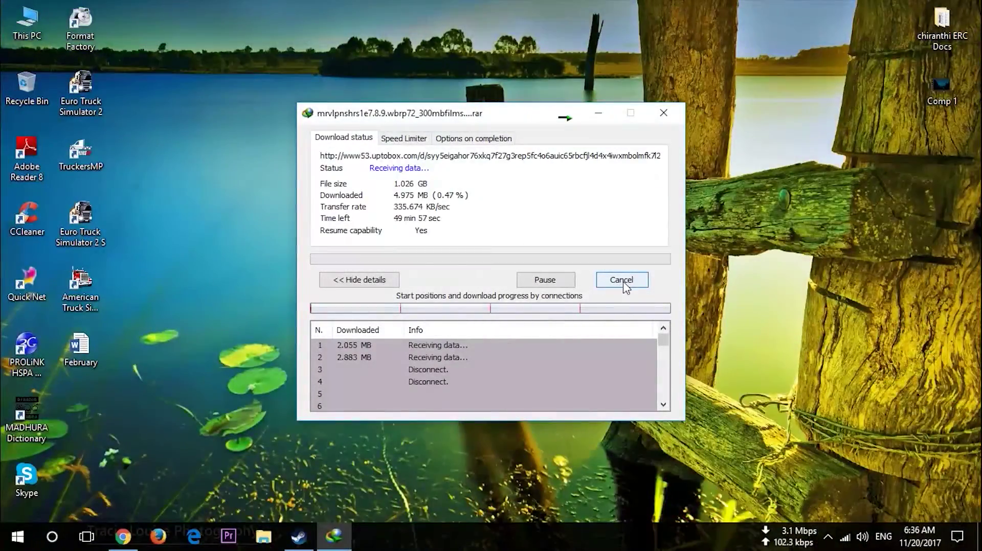
{"action": "left_click", "coordinate": [623, 281]}
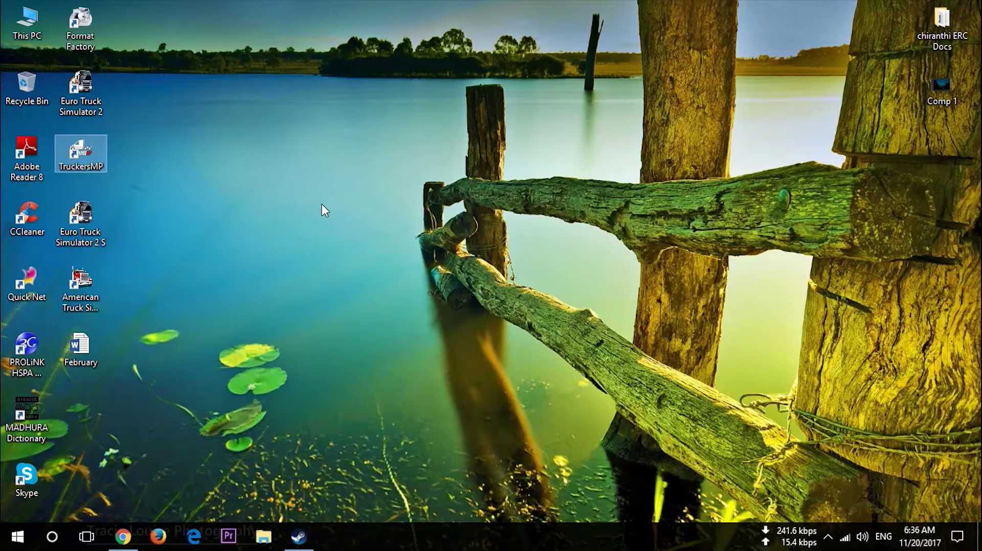
Launch ETS2 multiplayer from the TruckersMP desktop shortcut
{"action": "right_click", "coordinate": [321, 152]}
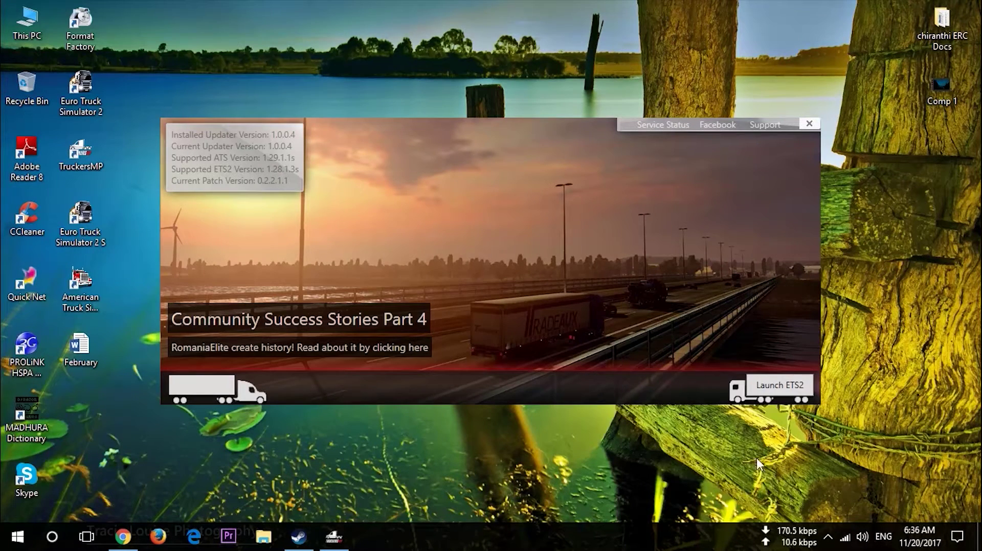
{"action": "left_click", "coordinate": [777, 390]}
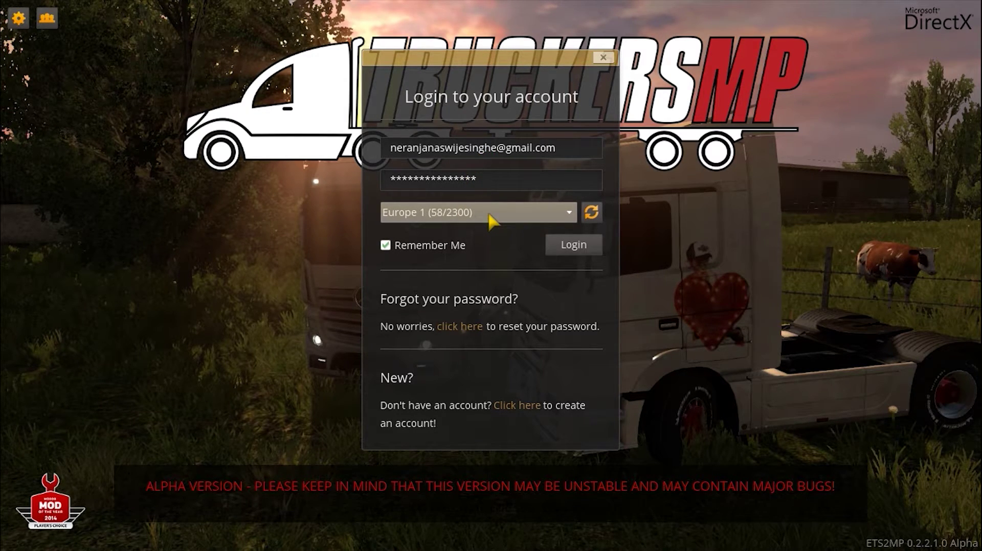
Choose the Europe 2 (854/3500) server and log in
{"action": "left_click", "coordinate": [457, 224]}
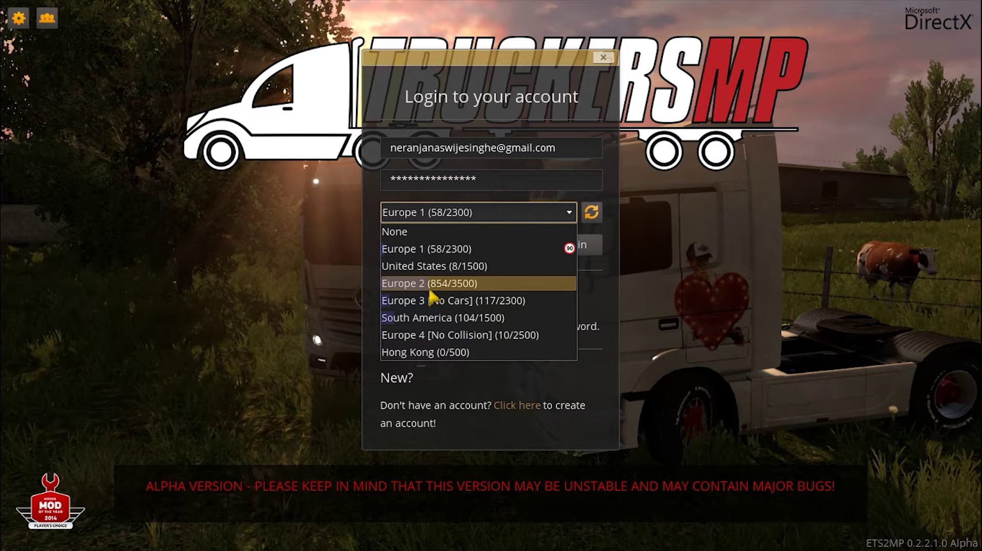
{"action": "left_click", "coordinate": [432, 287]}
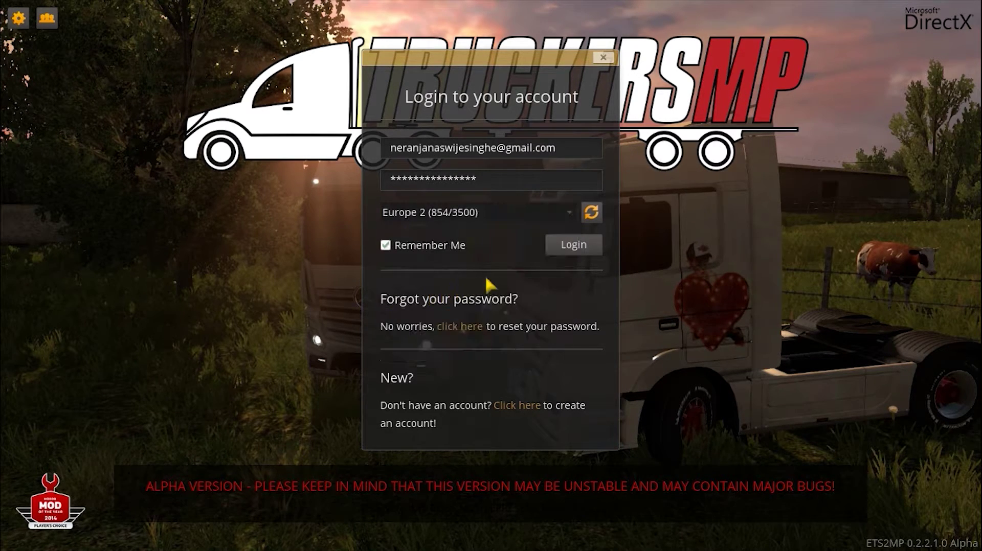
{"action": "left_click", "coordinate": [576, 248]}
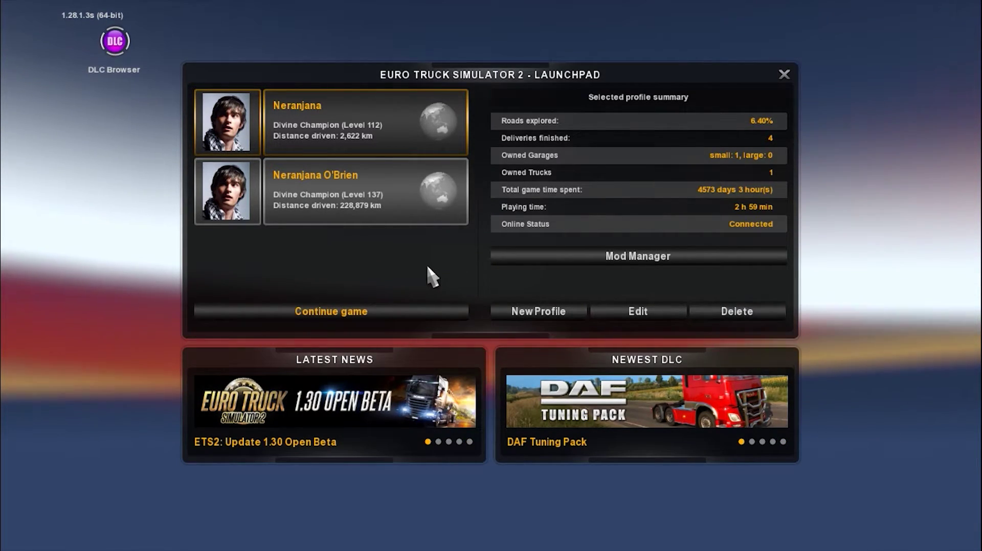
{"action": "left_click", "coordinate": [409, 212]}
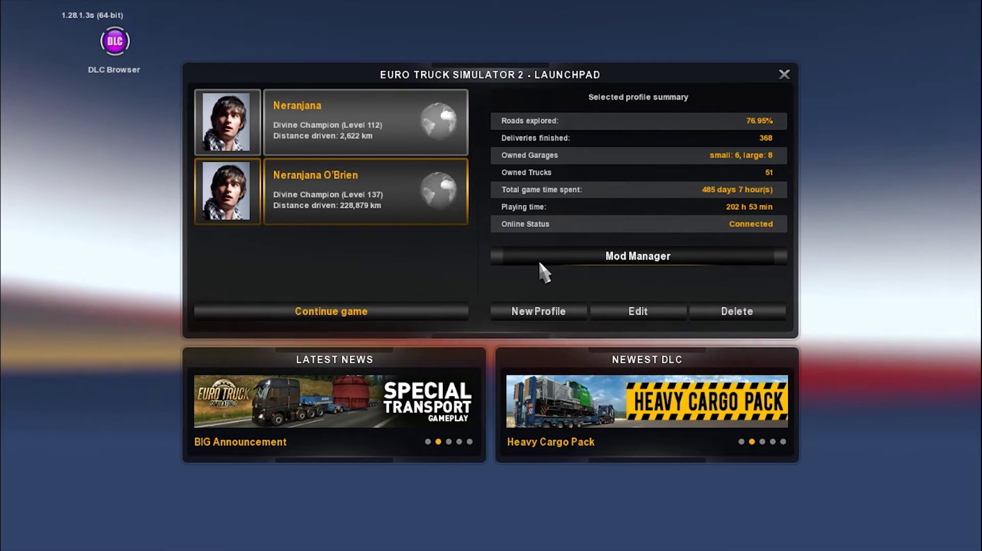
{"action": "left_click", "coordinate": [539, 257]}
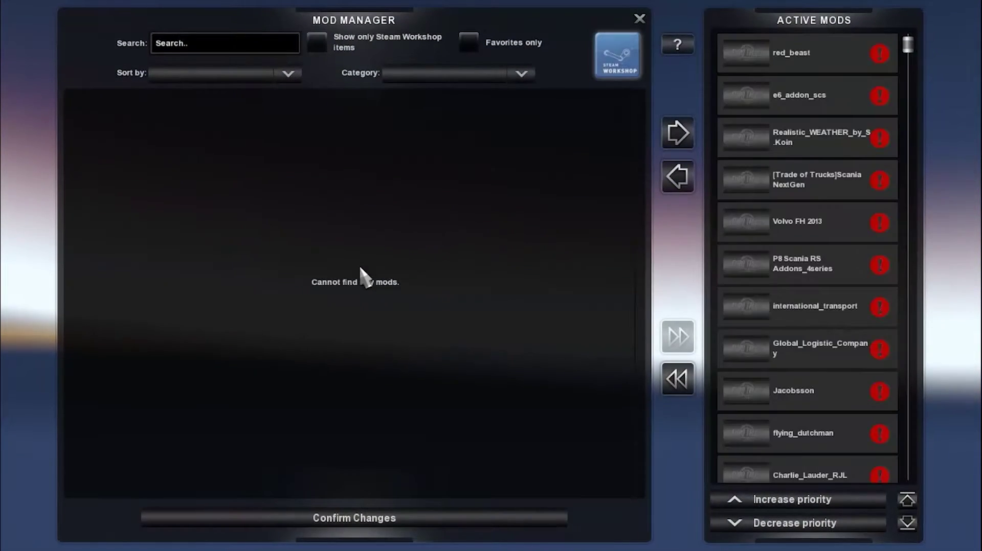
{"action": "scroll", "coordinate": [800, 364], "scroll_direction": "down", "scroll_amount": 8}
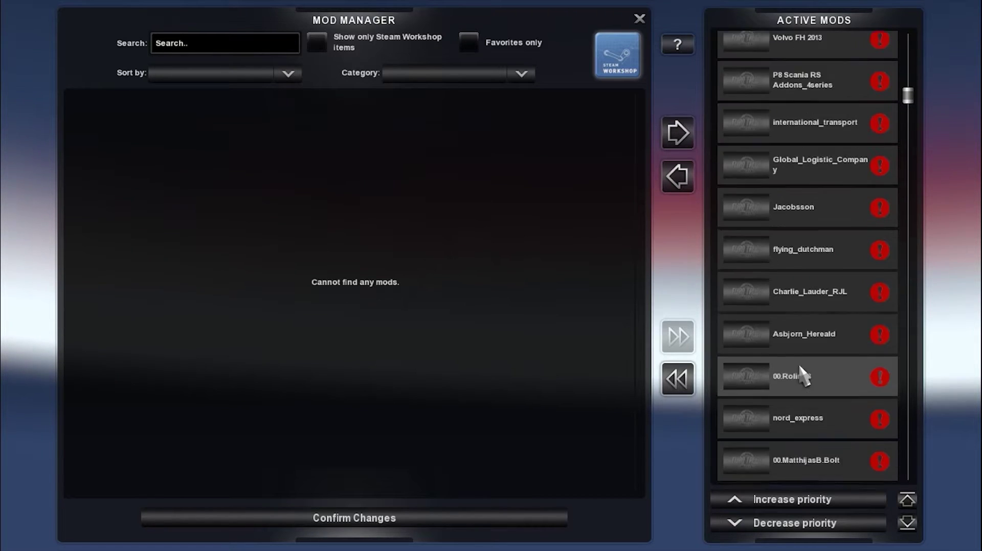
{"action": "scroll", "coordinate": [801, 381], "scroll_direction": "down", "scroll_amount": 10}
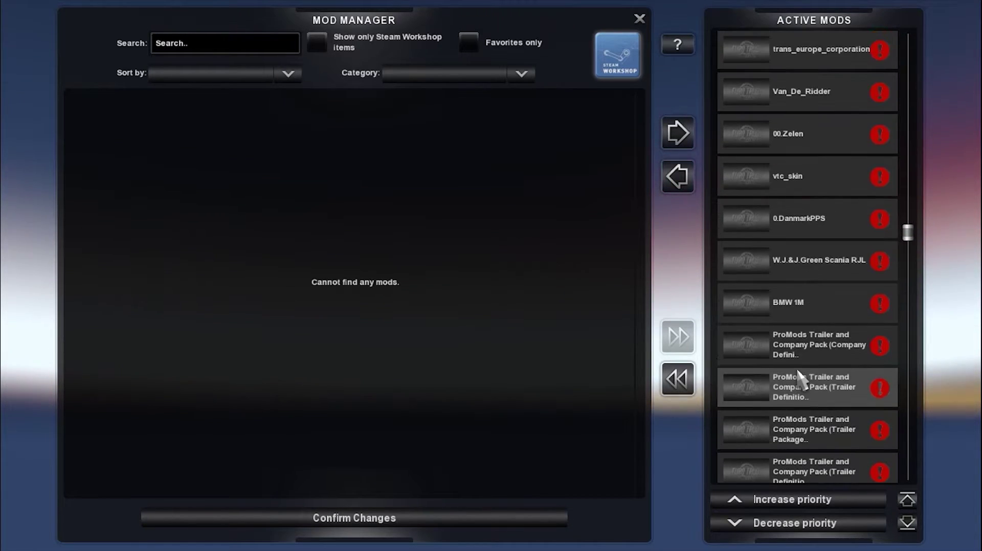
{"action": "scroll", "coordinate": [801, 381], "scroll_direction": "down", "scroll_amount": 5}
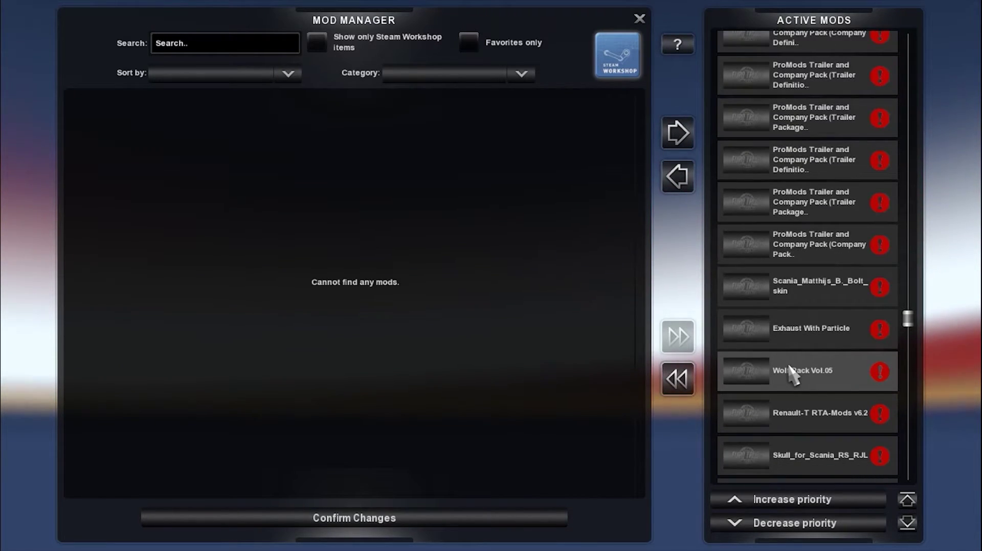
{"action": "key", "text": "Escape"}
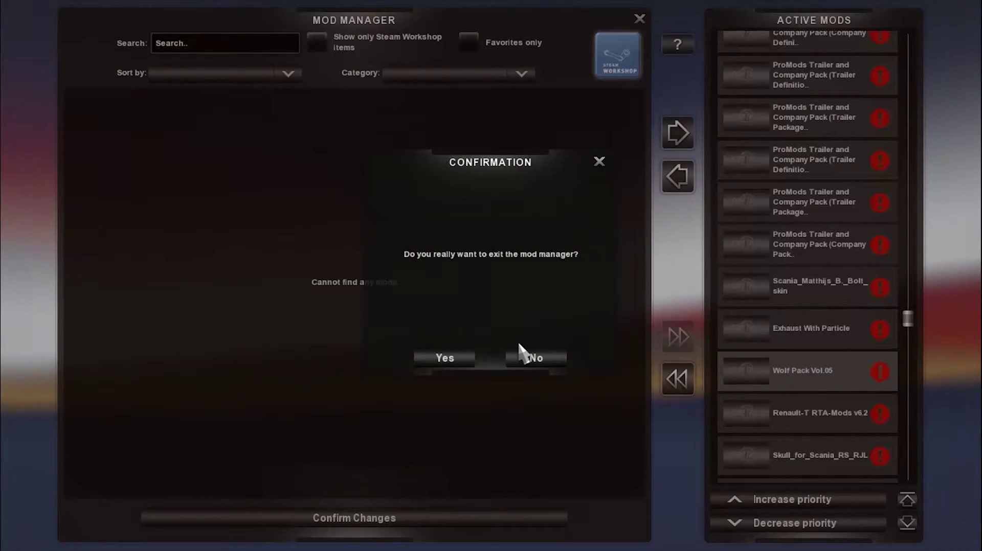
{"action": "left_click", "coordinate": [457, 353]}
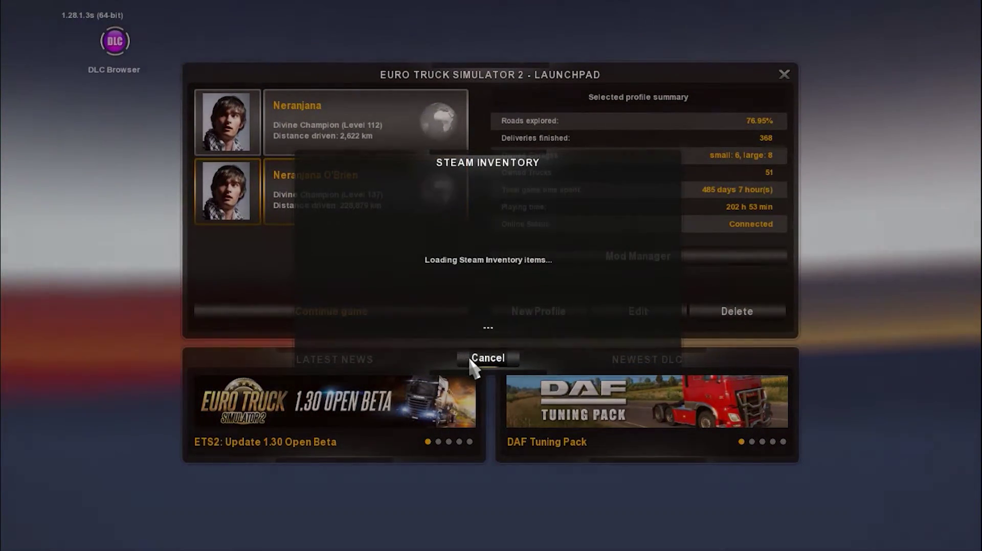
{"action": "left_click", "coordinate": [472, 358]}
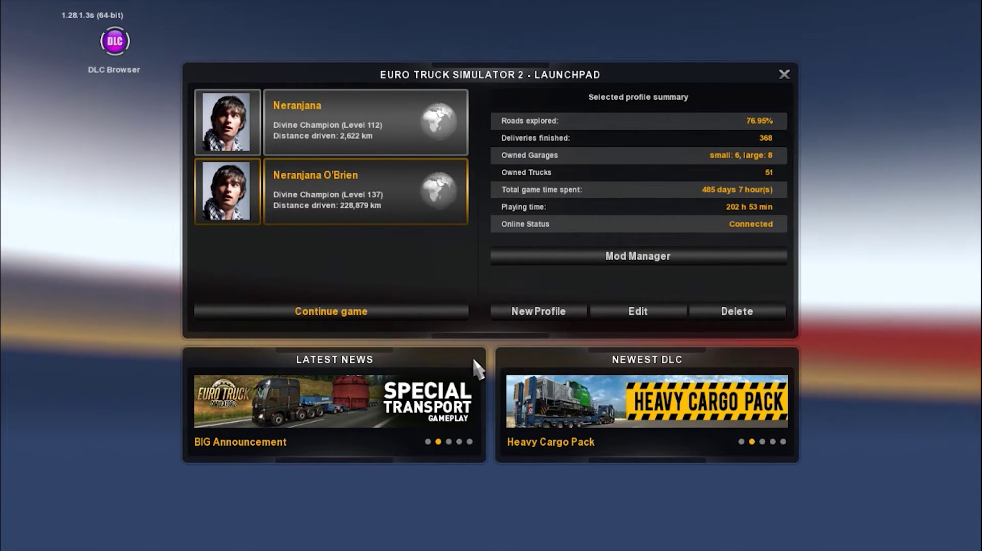
{"action": "left_click", "coordinate": [372, 148]}
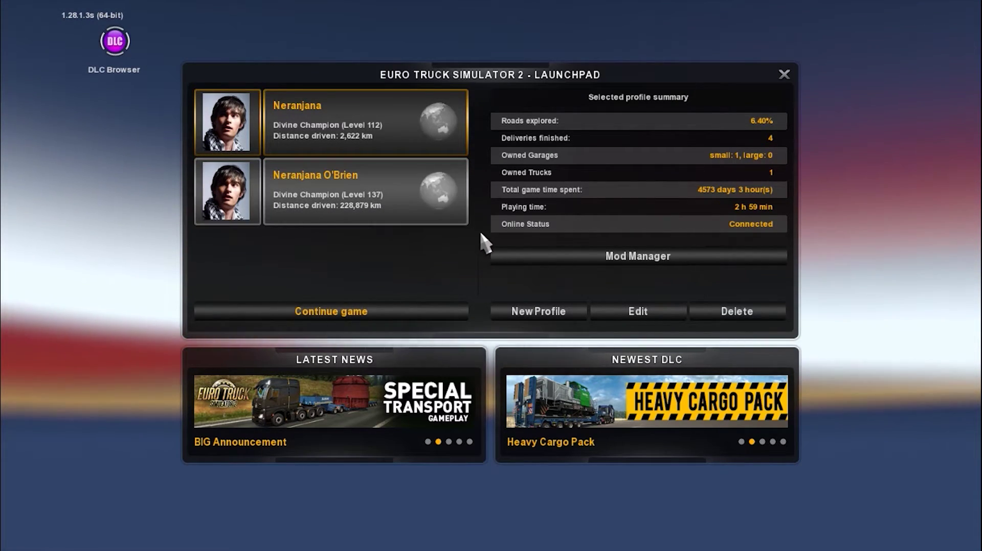